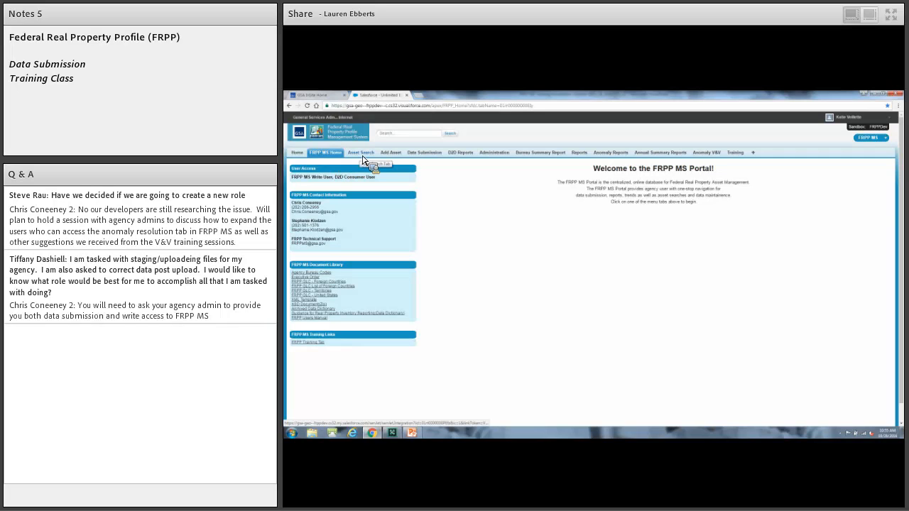
- Run an asset search for the 2016 Asset Detailed Report with General Services Administration as the reporting agency
click(361, 154)
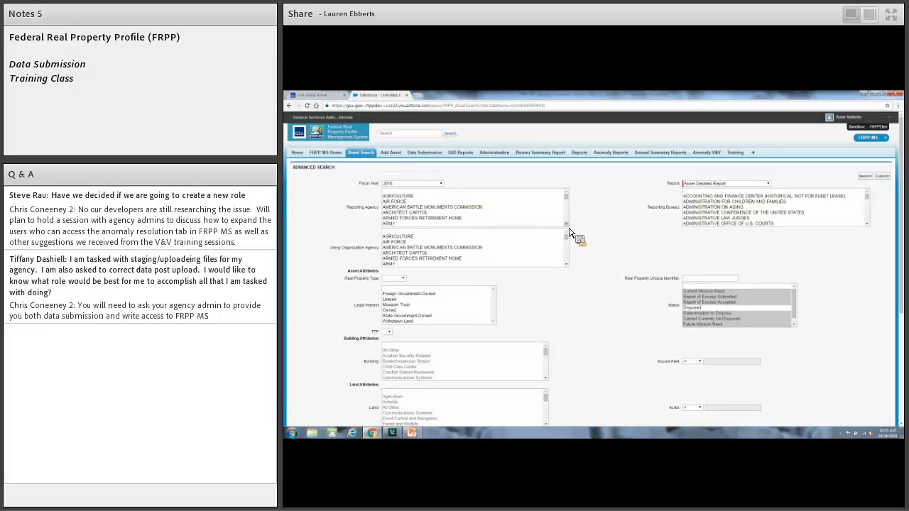
scroll(568, 227, down, 5)
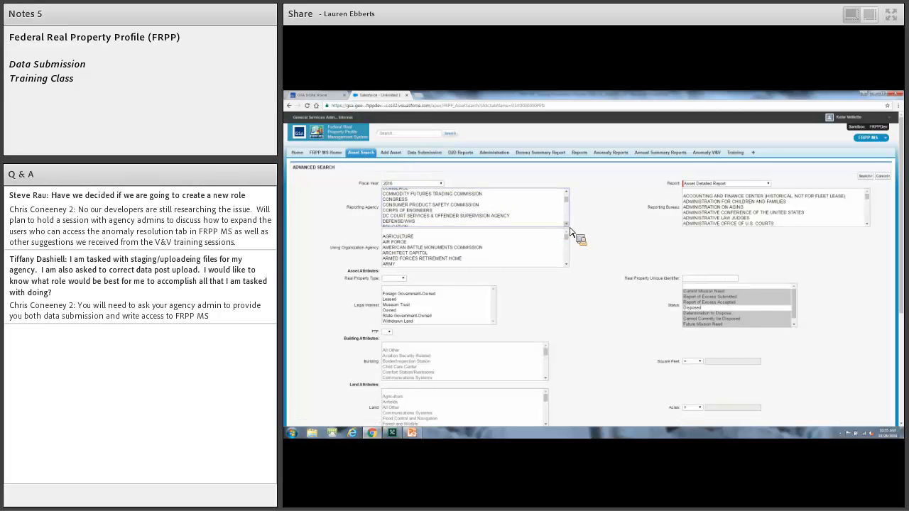
scroll(567, 227, down, 4)
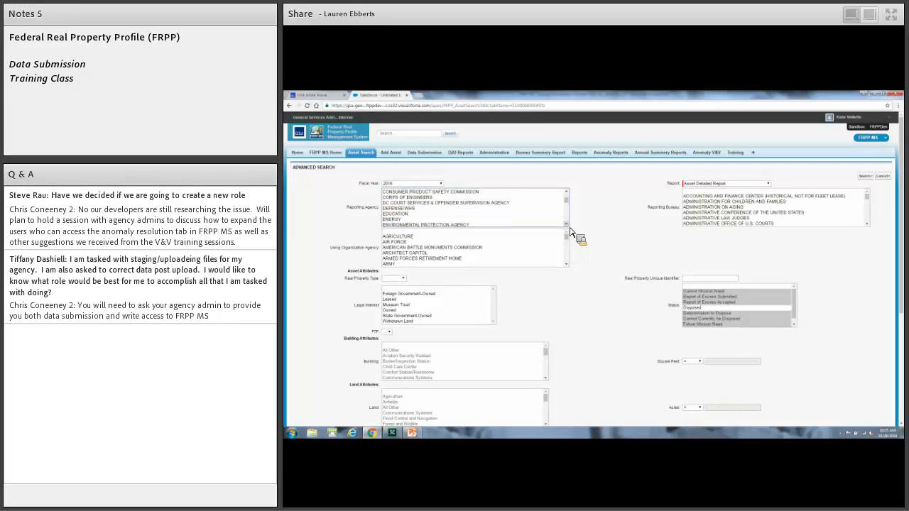
scroll(568, 228, down, 3)
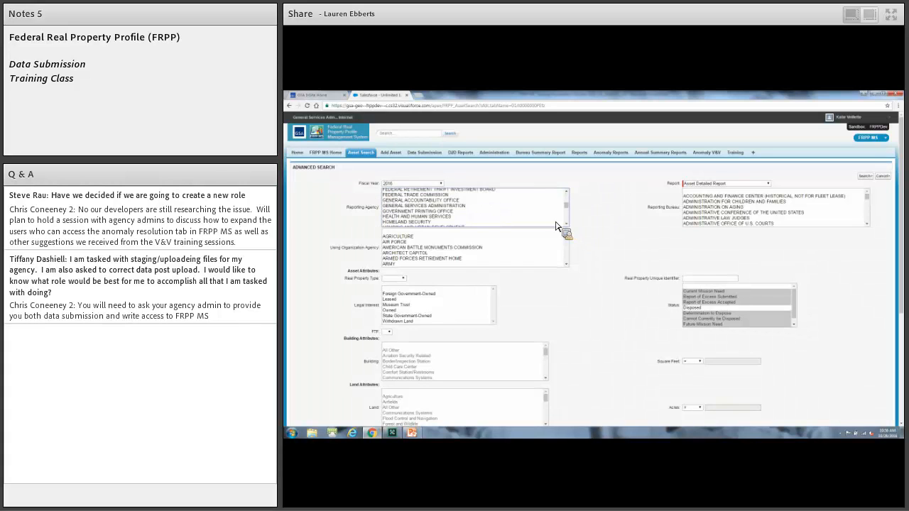
click(471, 205)
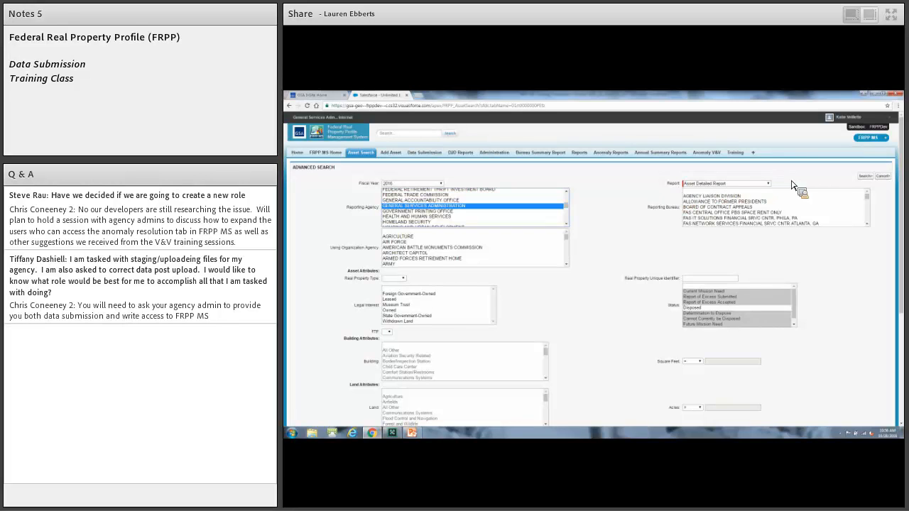
click(866, 178)
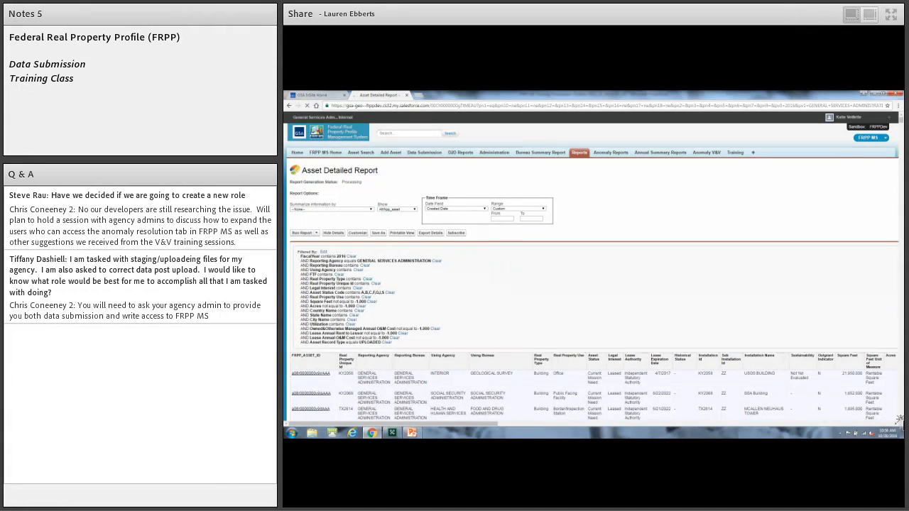
- Open the first asset listed in the Asset Detailed Report, KY2058, for editing
scroll(902, 419, down, 1)
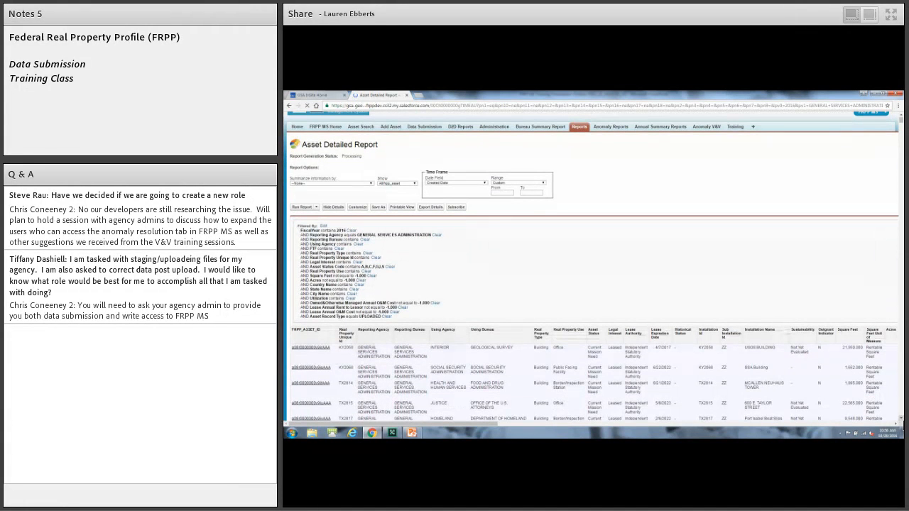
scroll(901, 419, down, 1)
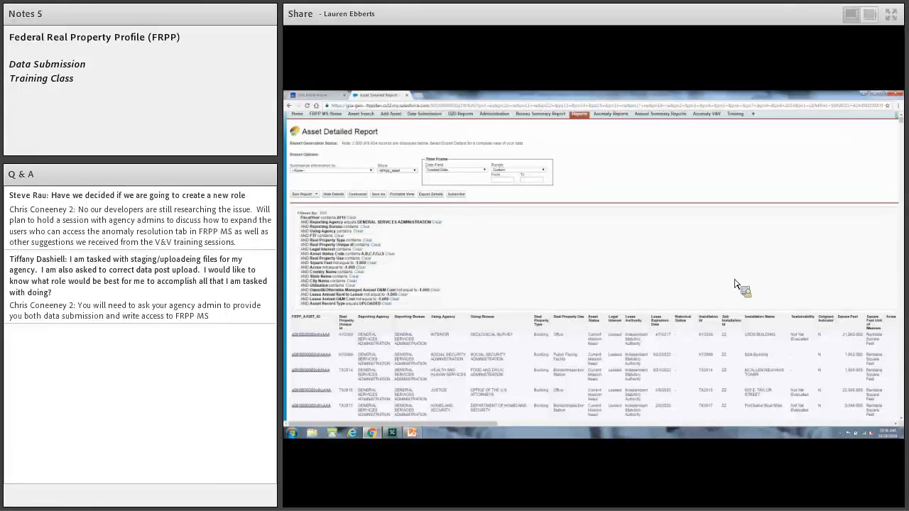
click(312, 340)
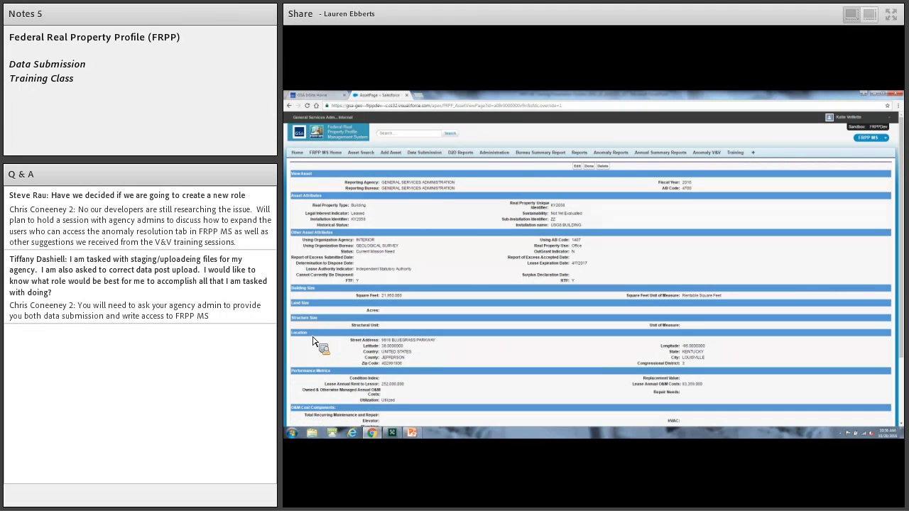
click(578, 167)
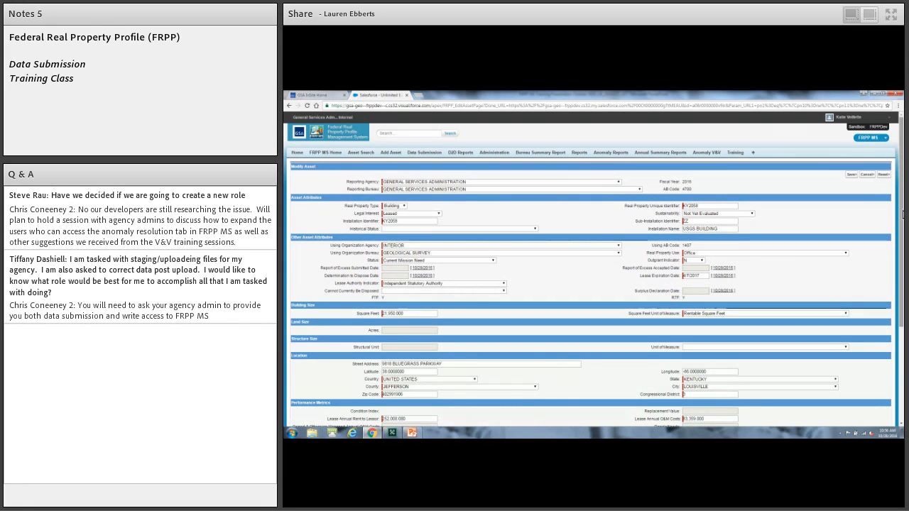
- Set the asset's lease annual rent to lessor to 253,000 and its lease annual O&M costs to 64,359
drag(901, 207, 901, 279)
drag(387, 292, 390, 293)
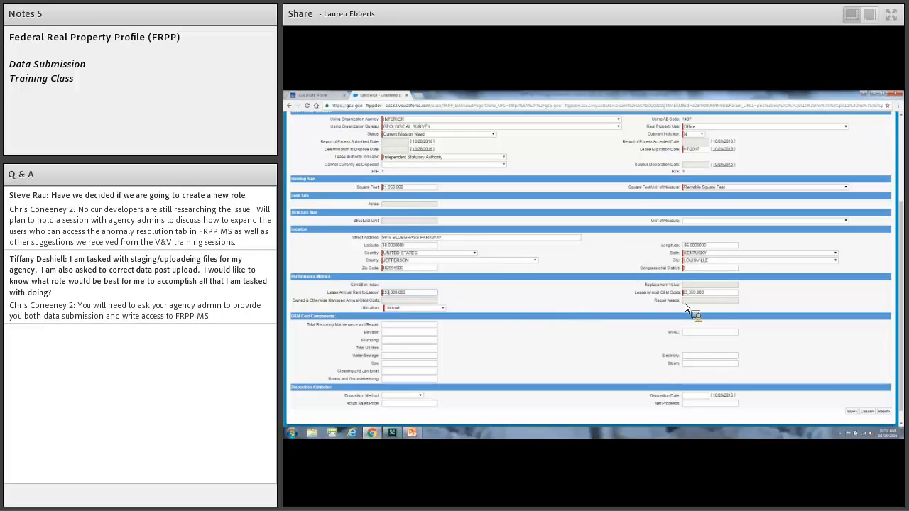
drag(690, 292, 681, 292)
text(4)
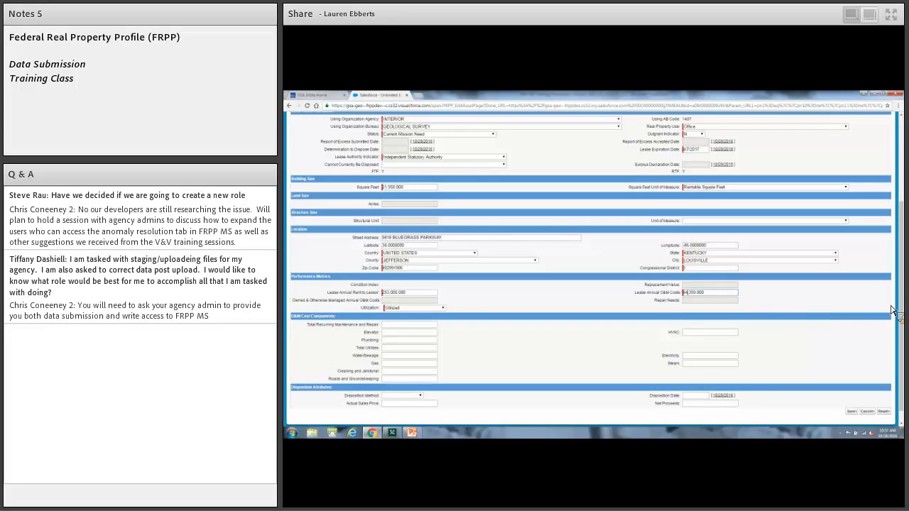
- Save the modified asset and return to the Asset Detailed Report
scroll(874, 207, up, 3)
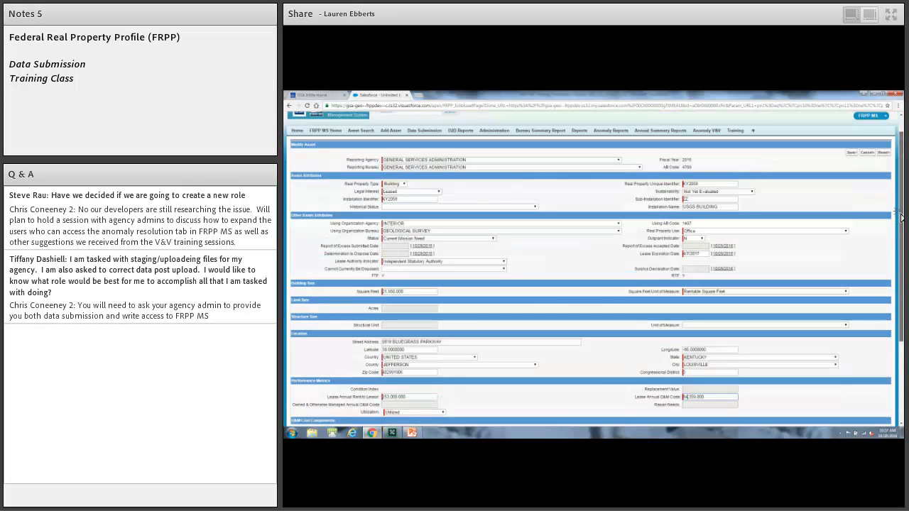
scroll(875, 206, up, 1)
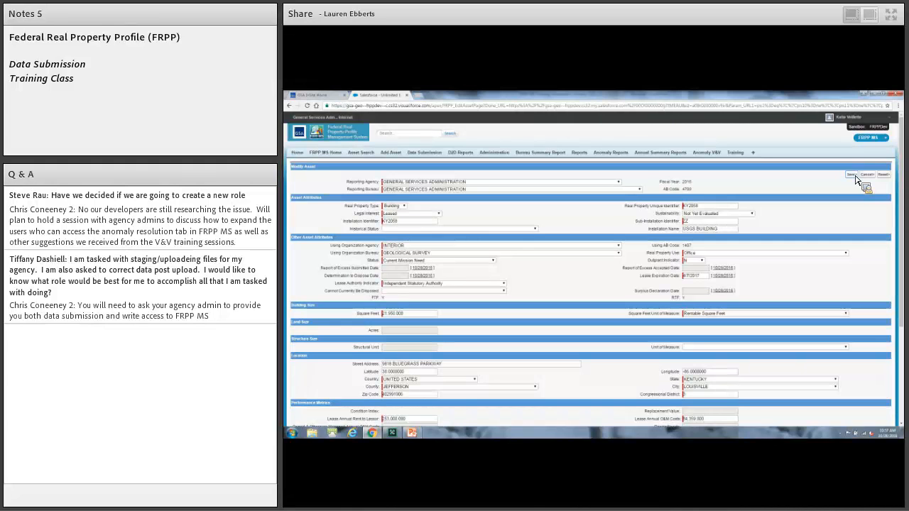
click(851, 174)
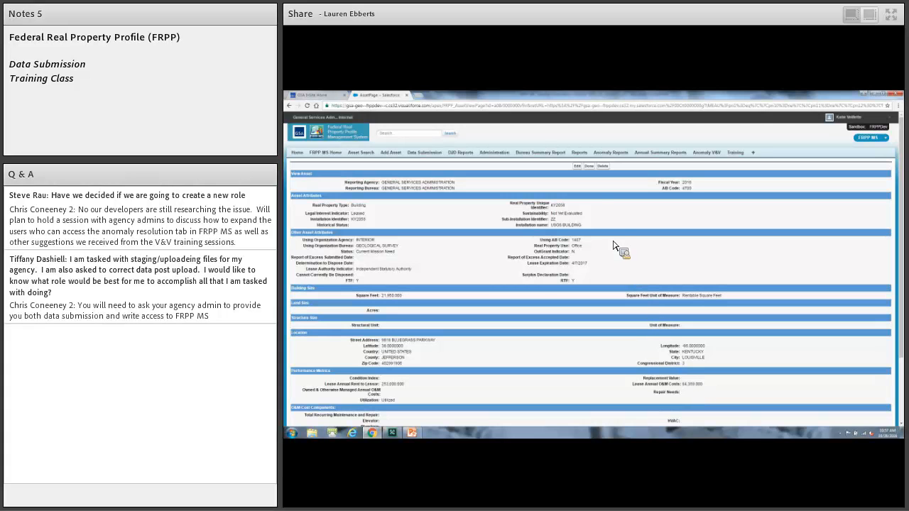
click(589, 167)
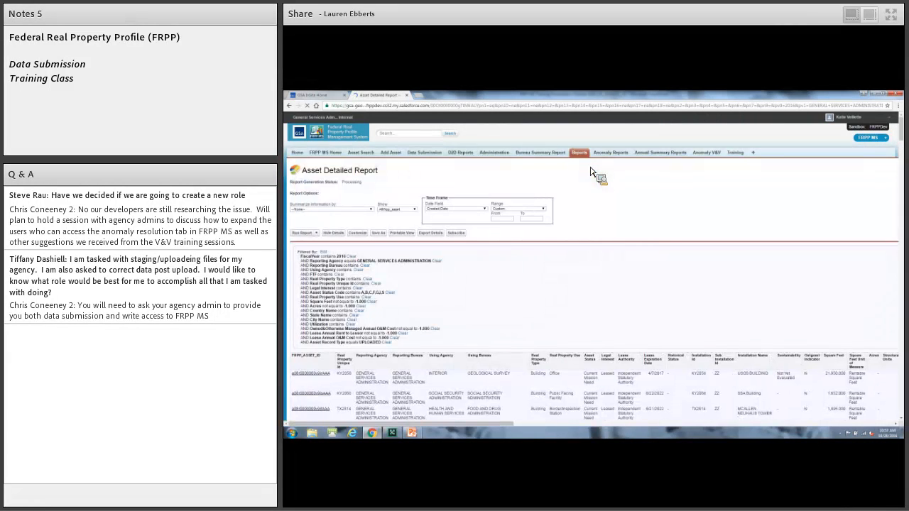
- Start a new asset with reporting agency General Services Administration and reporting bureau FAS, IT Solutions Facilities
click(331, 154)
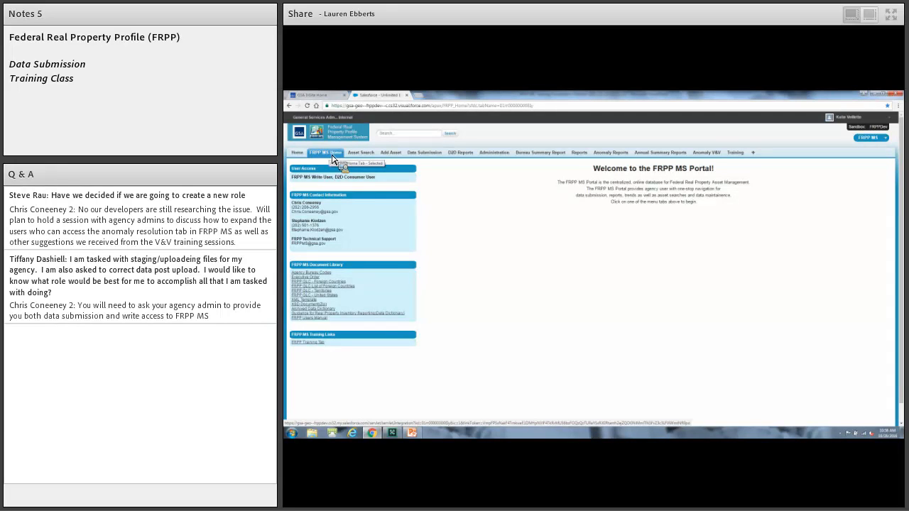
click(393, 158)
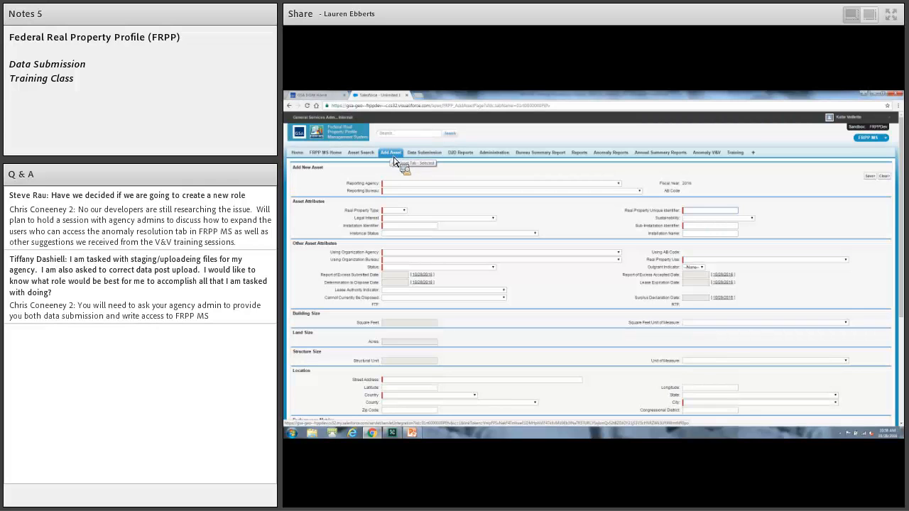
click(405, 184)
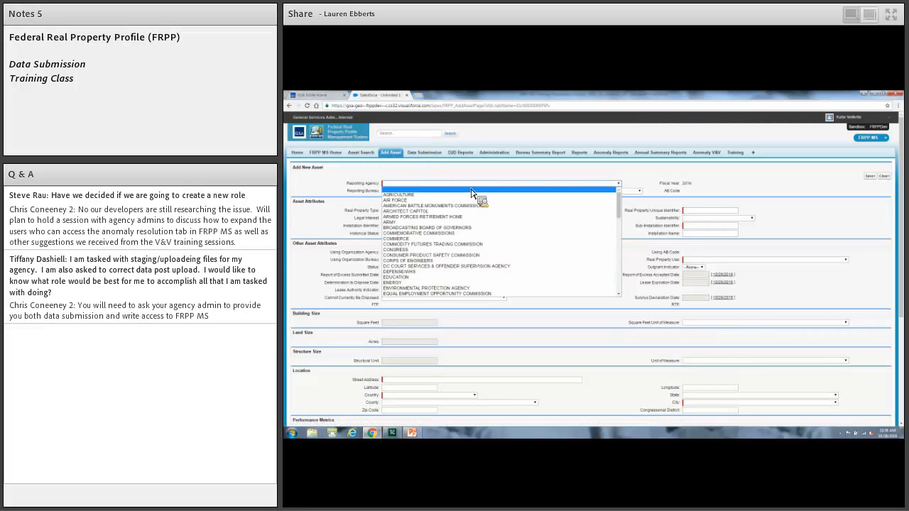
scroll(619, 205, down, 3)
scroll(620, 220, down, 5)
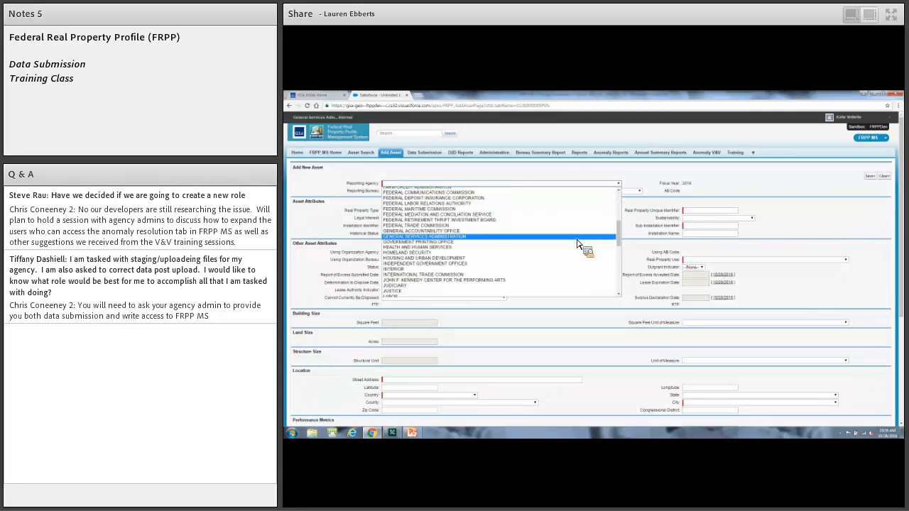
click(577, 244)
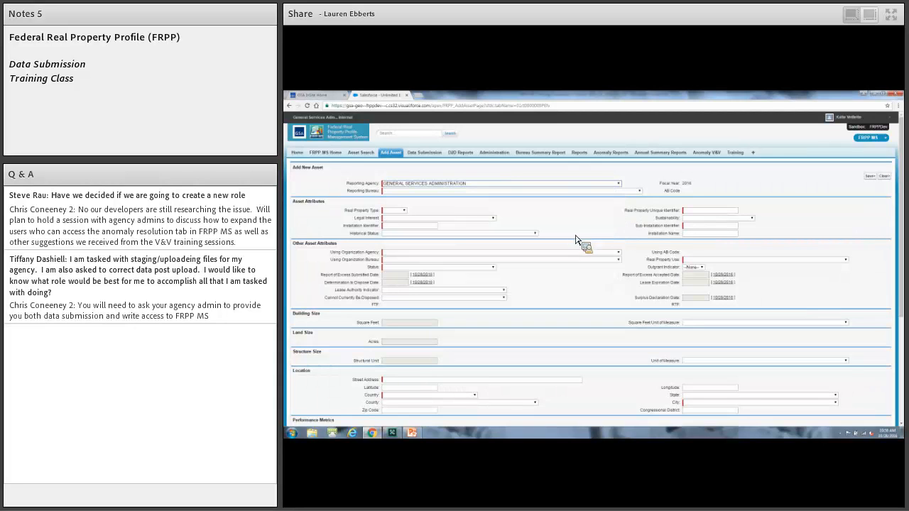
click(561, 192)
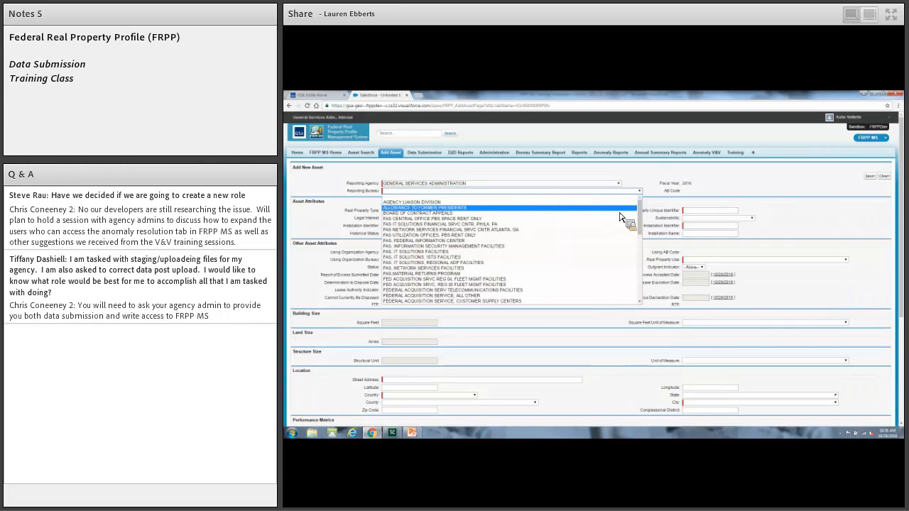
scroll(639, 216, down, 2)
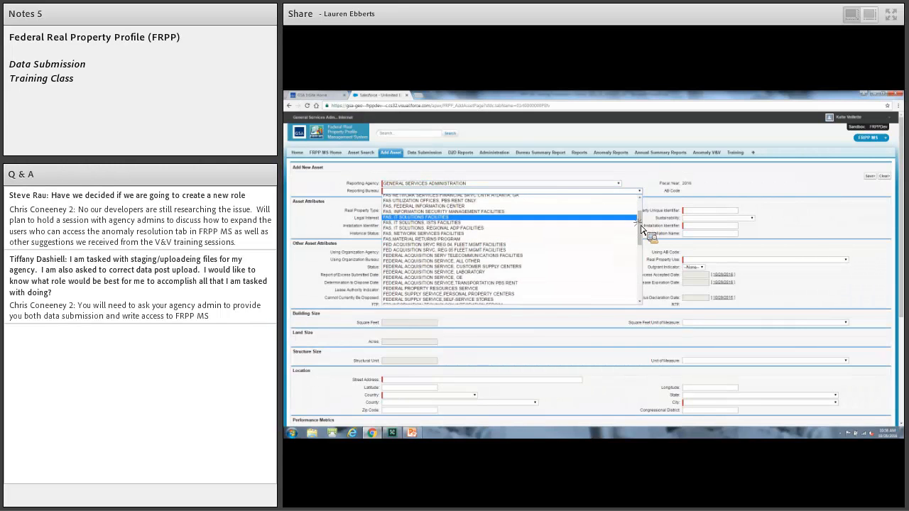
click(622, 216)
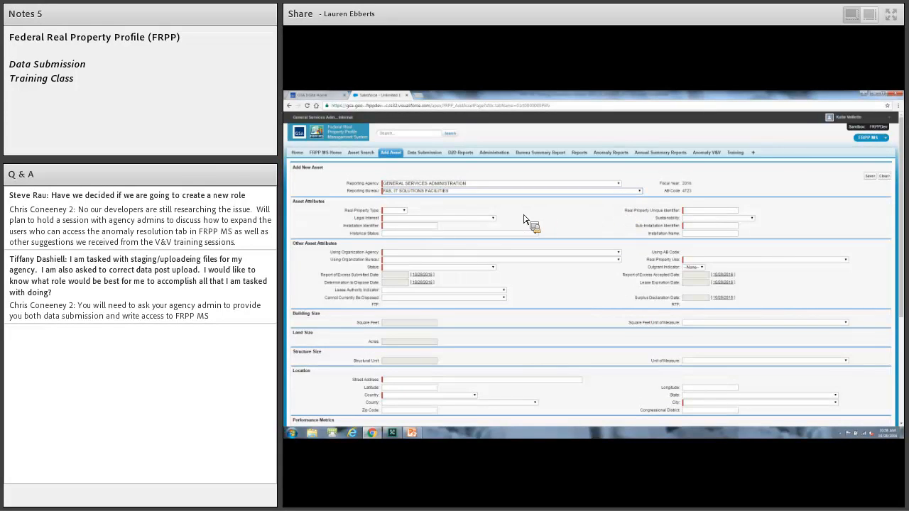
- Set the new asset's real property type to Building and its legal interest to Leased
click(403, 210)
click(405, 225)
click(405, 219)
click(403, 235)
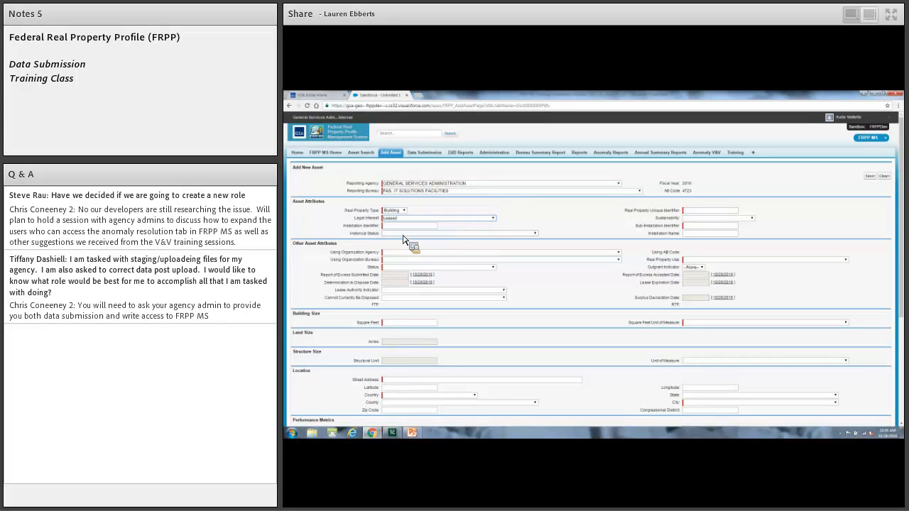
- Enter KY2058 as both the installation identifier and real property unique identifier, and 22 as the sub-installation identifier
click(399, 226)
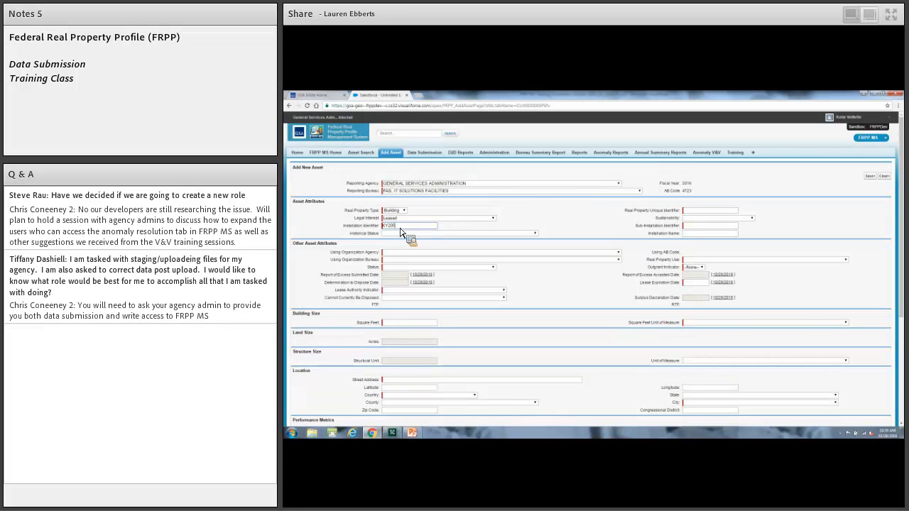
click(718, 212)
text(KY2058)
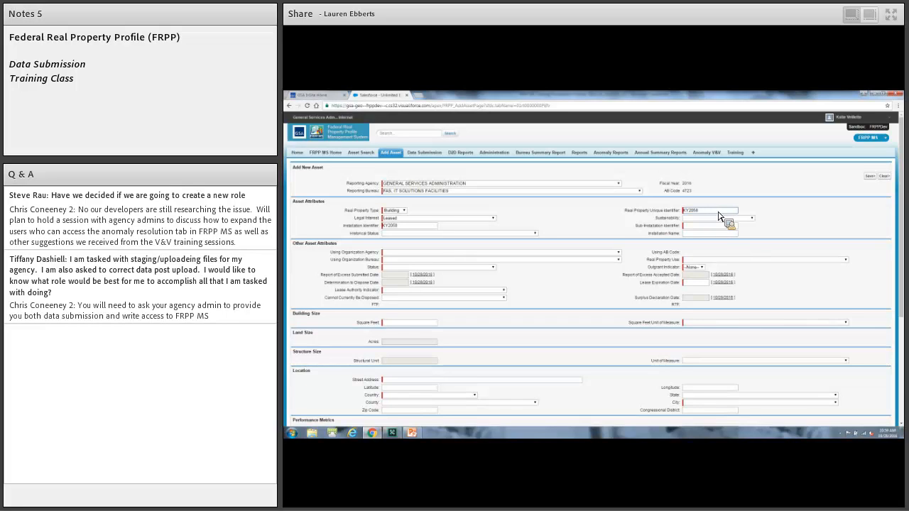
click(711, 226)
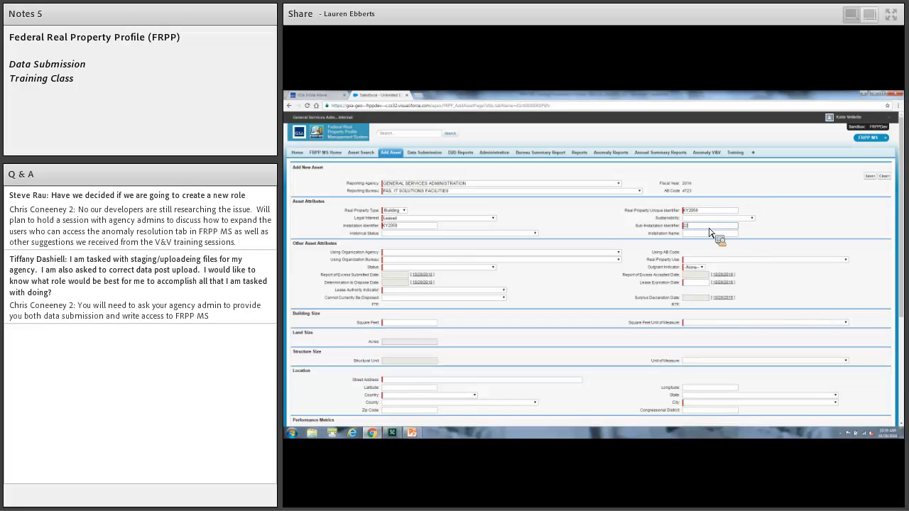
- Set the using organization agency to Commerce and the using organization bureau to Economic Affairs
click(479, 253)
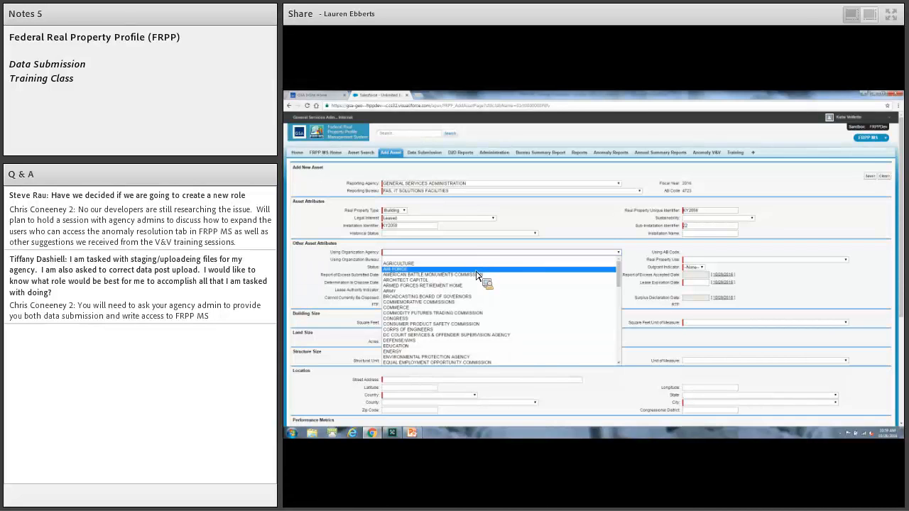
click(469, 307)
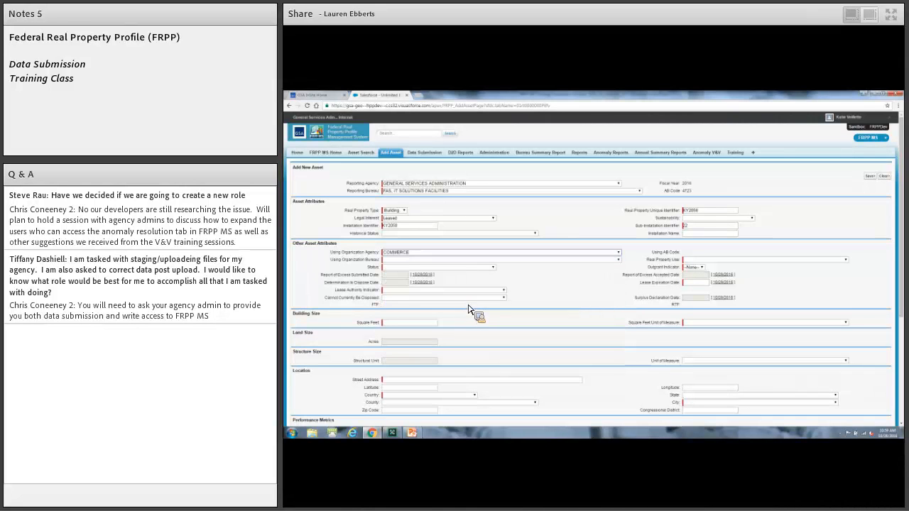
click(443, 261)
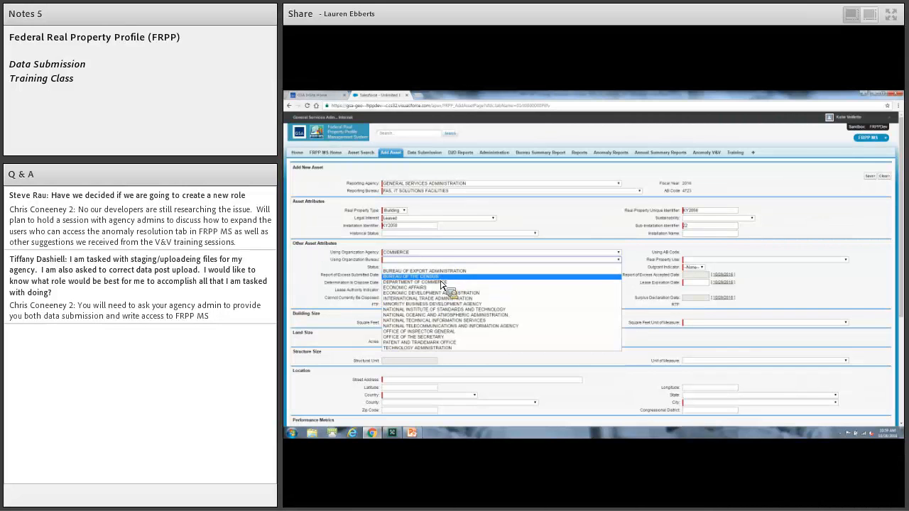
click(440, 287)
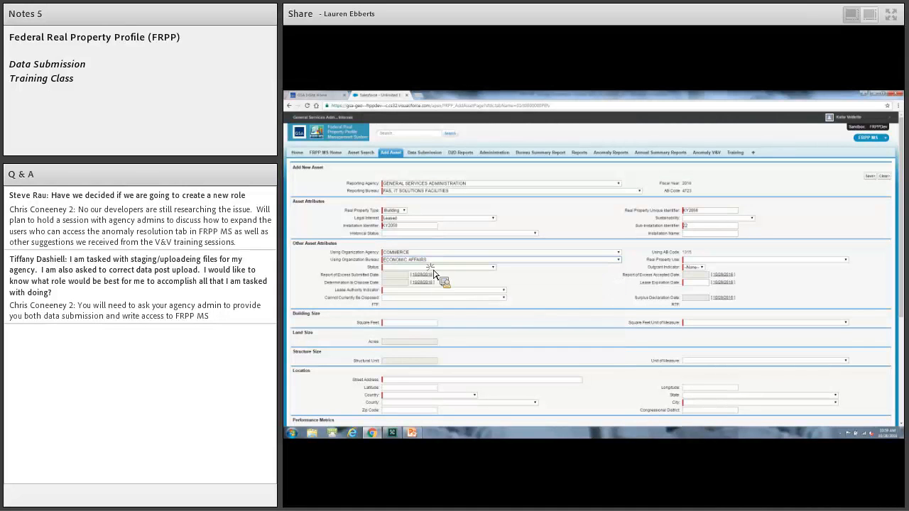
- Set the asset's status to Future Mission Need and its lease authority indicator to Special Purpose Space
click(432, 268)
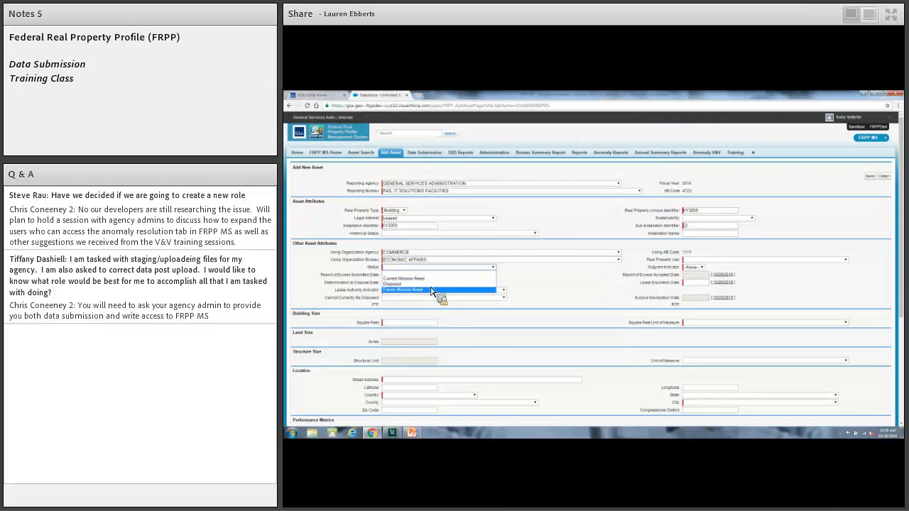
click(431, 291)
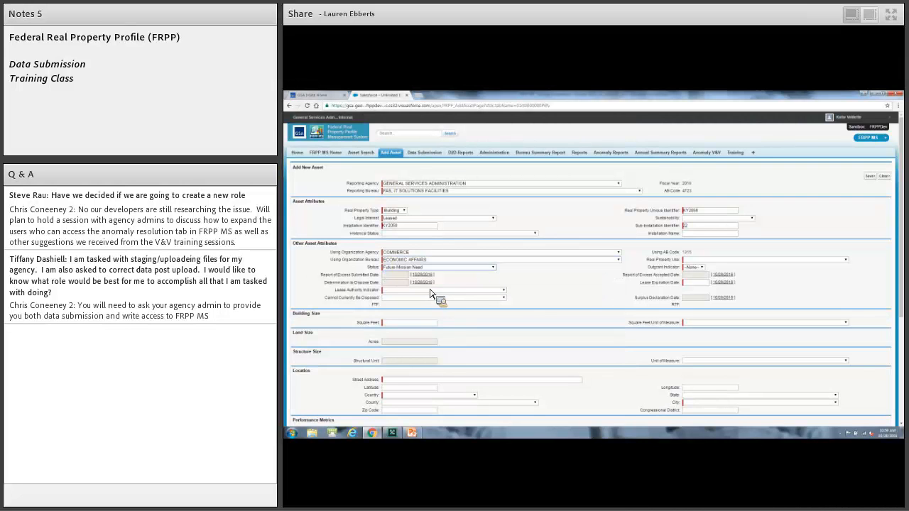
click(401, 290)
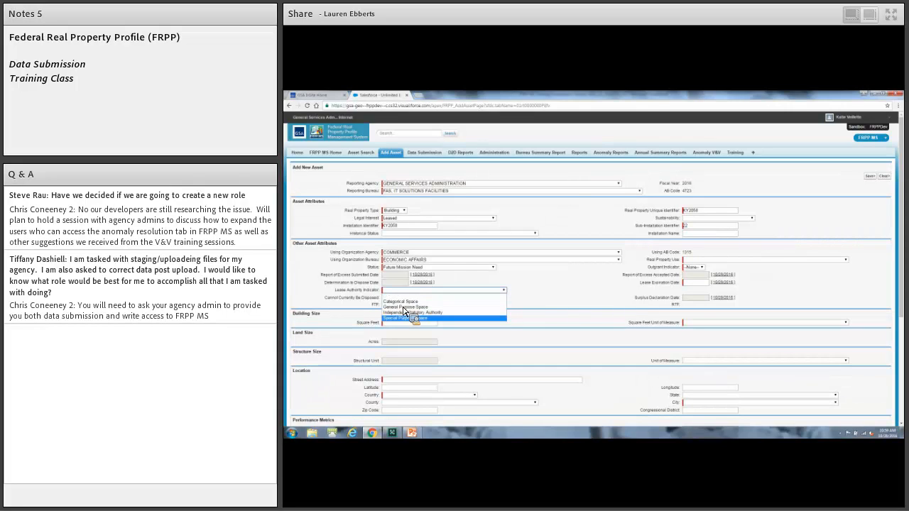
click(405, 318)
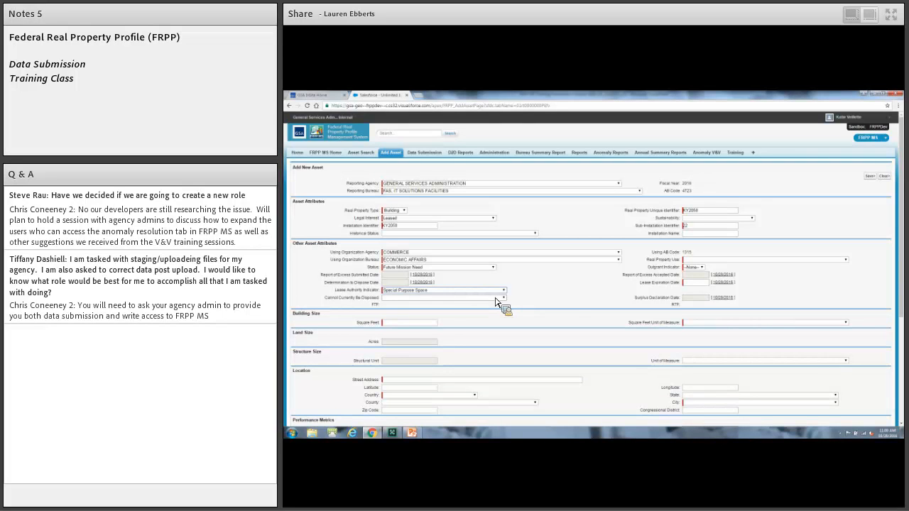
- Set the real property use to Comfort Station/Restrooms and the outgrant indicator to N
click(699, 261)
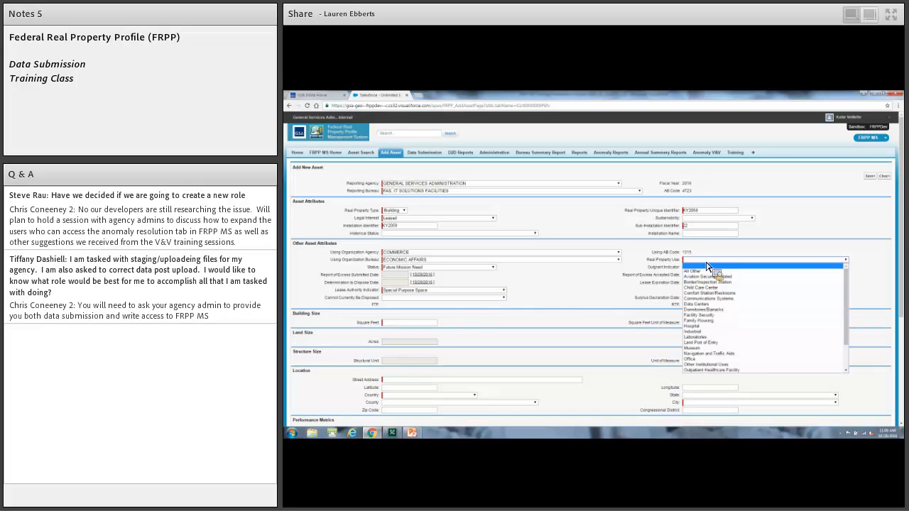
click(708, 294)
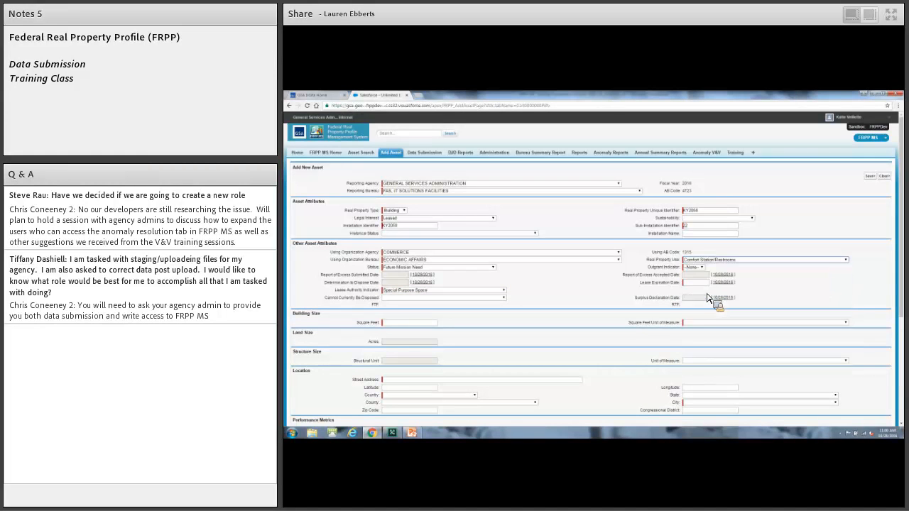
click(700, 268)
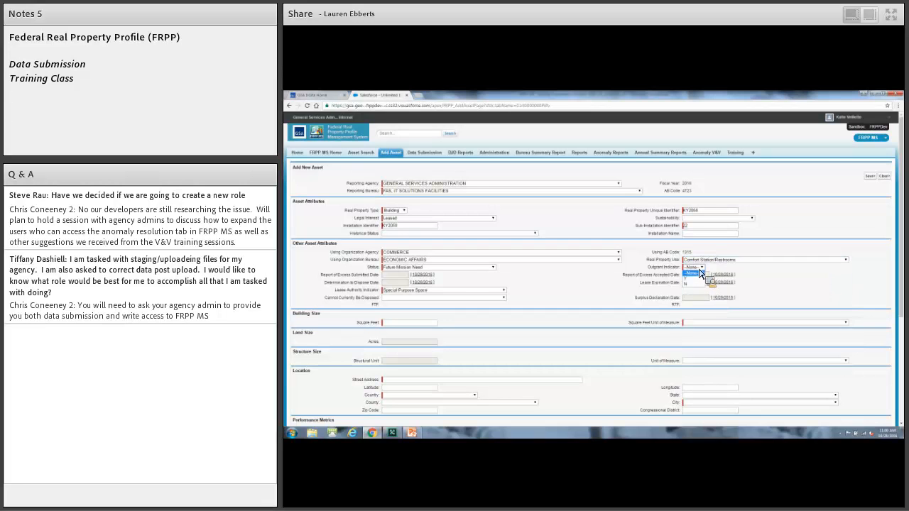
click(699, 282)
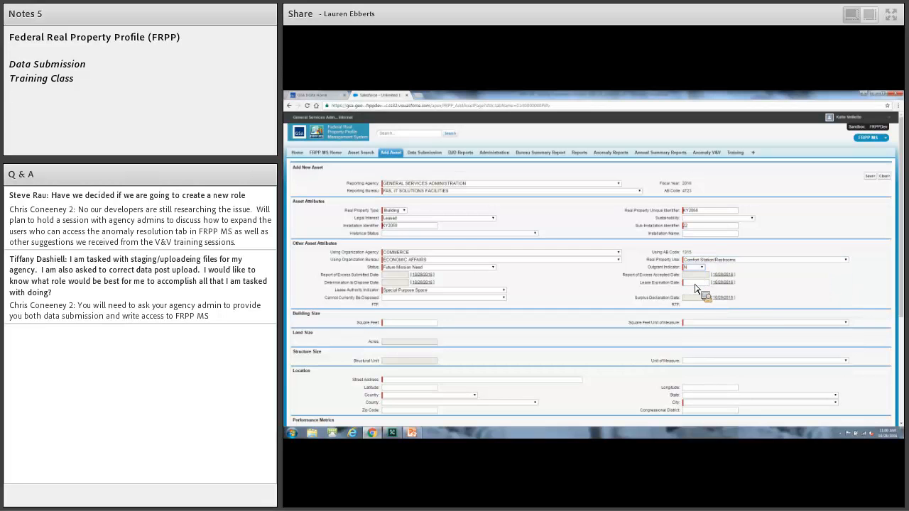
- Set the lease expiration date to 10/29/2026
click(695, 284)
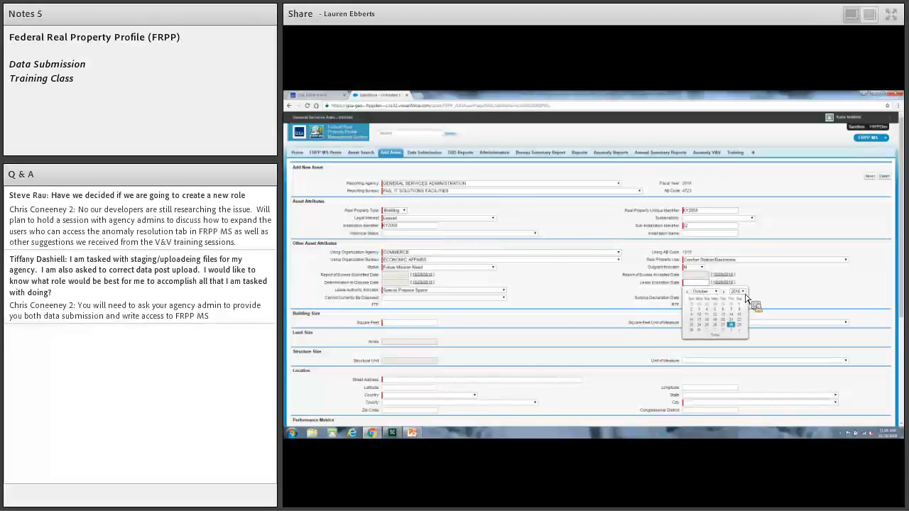
click(743, 292)
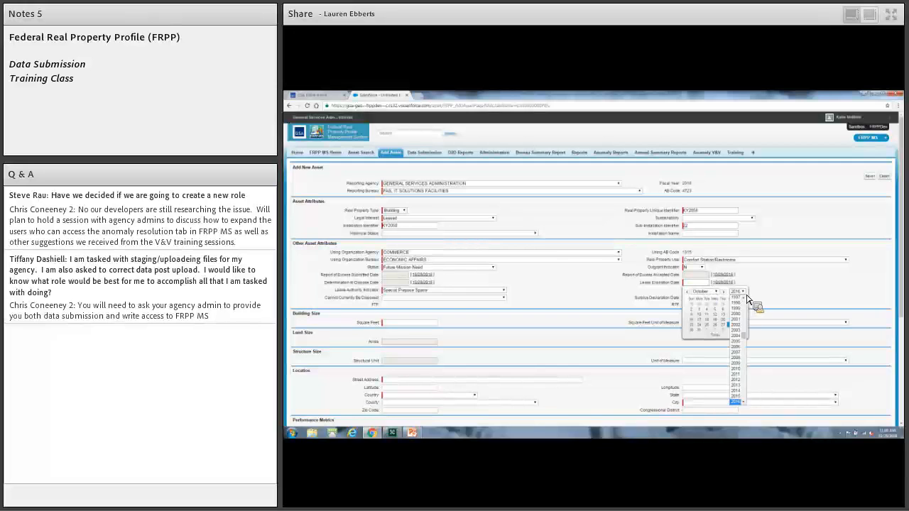
scroll(745, 403, down, 3)
click(744, 401)
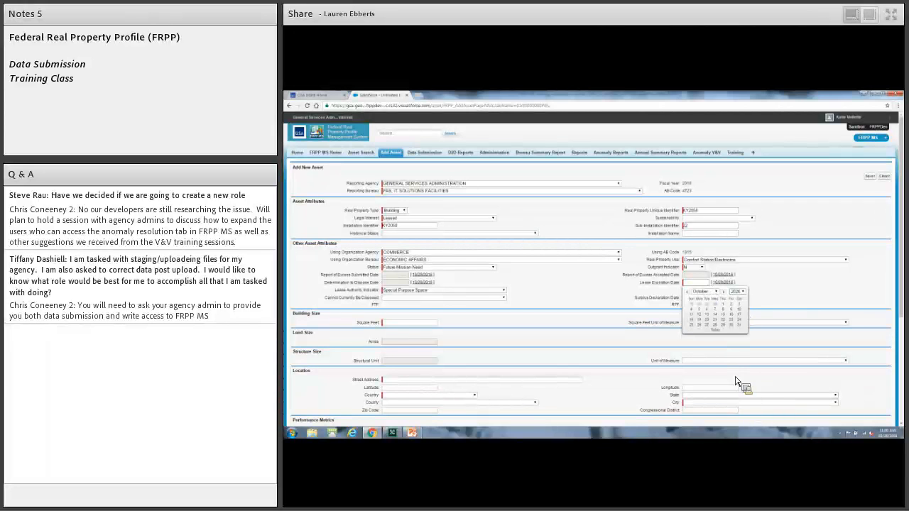
click(730, 325)
- Enter 750 as the building's square feet and set the square feet unit of measure to Rentable Square Feet
click(425, 323)
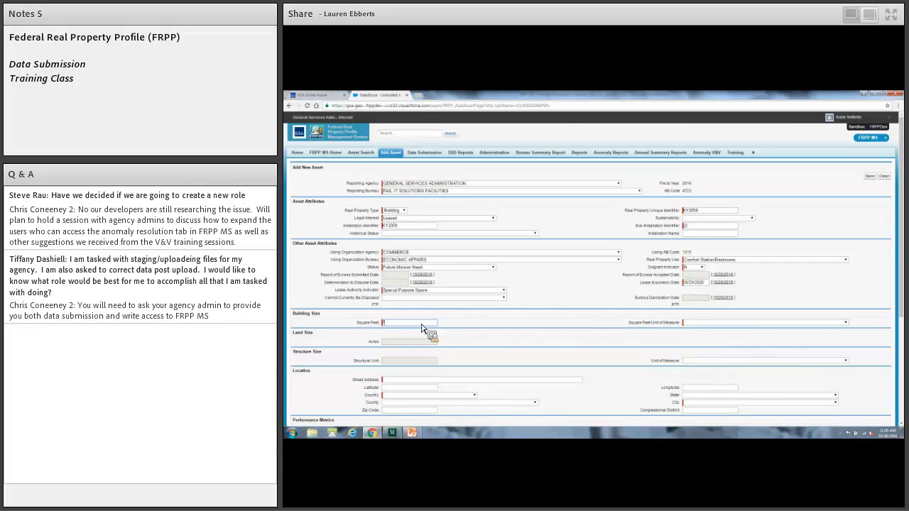
click(730, 323)
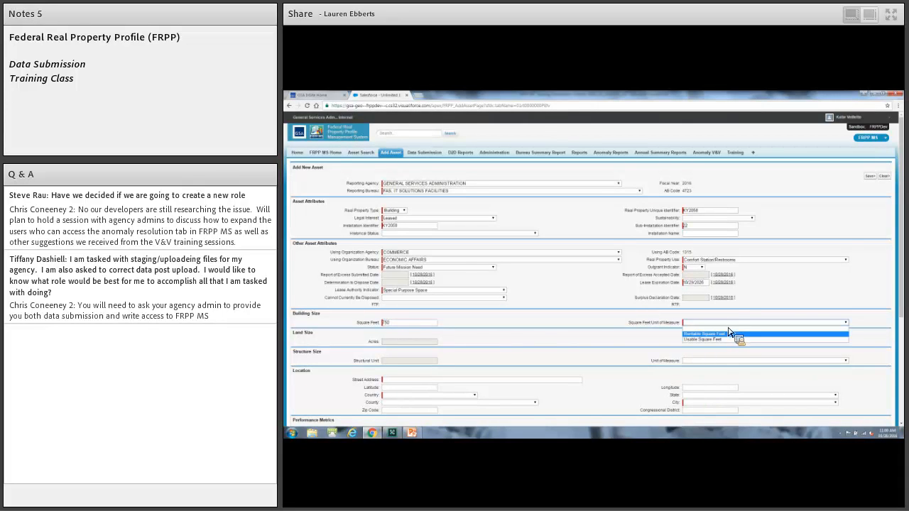
click(730, 335)
- Enter the property's street address and set the country to United States
scroll(896, 264, down, 1)
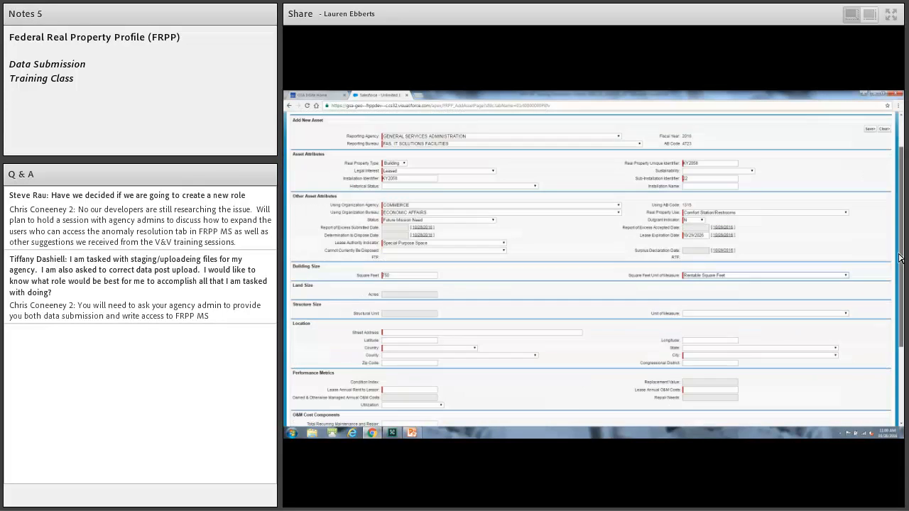
drag(901, 280, 903, 304)
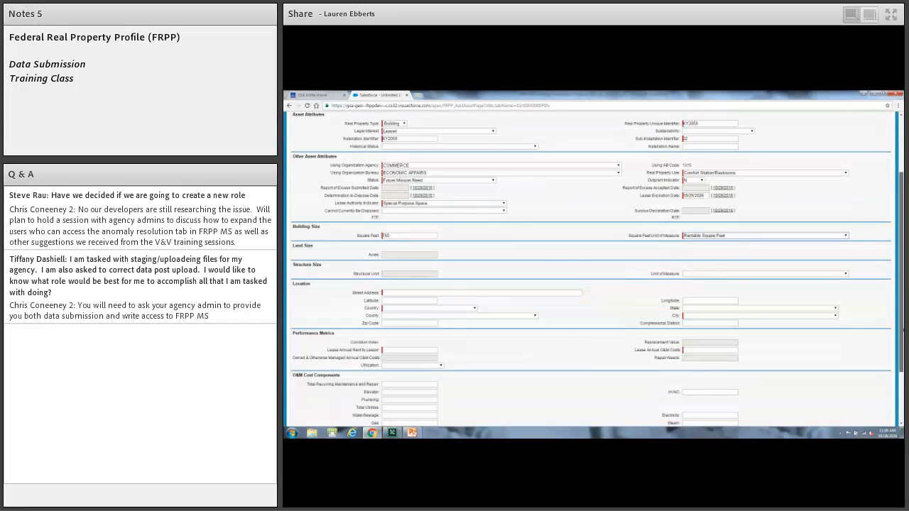
click(394, 250)
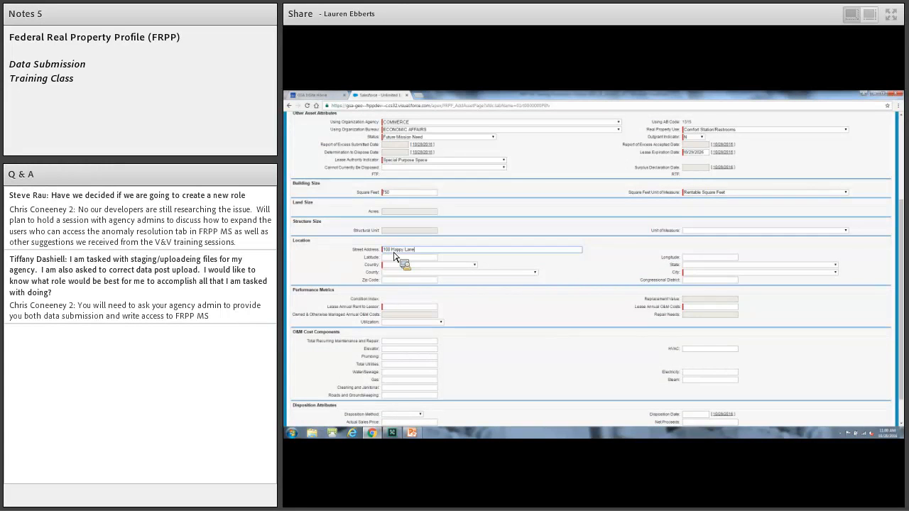
click(392, 265)
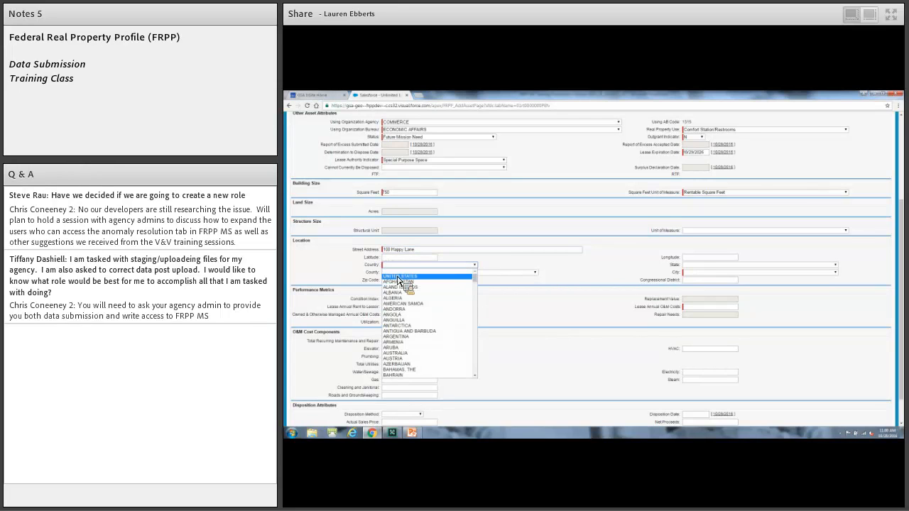
click(396, 276)
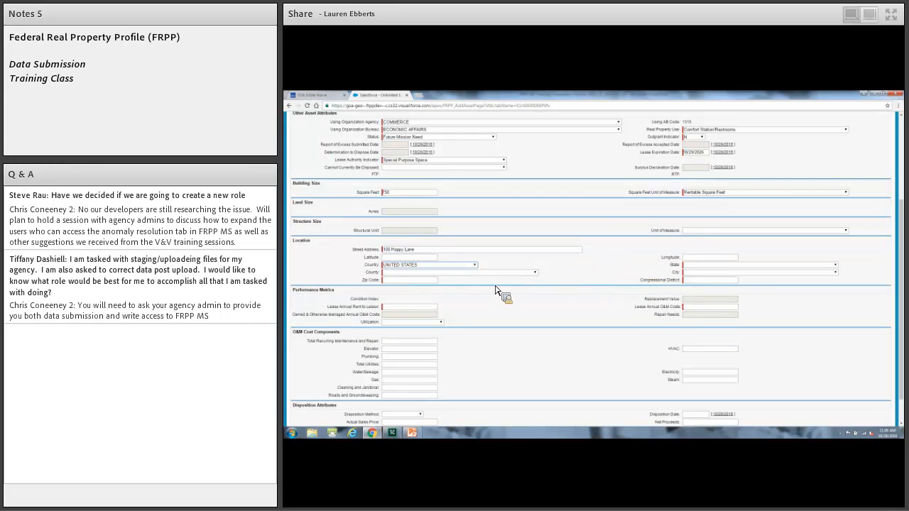
- Set the property's state to Virginia and its county to Fairfax
click(695, 266)
drag(836, 282, 845, 345)
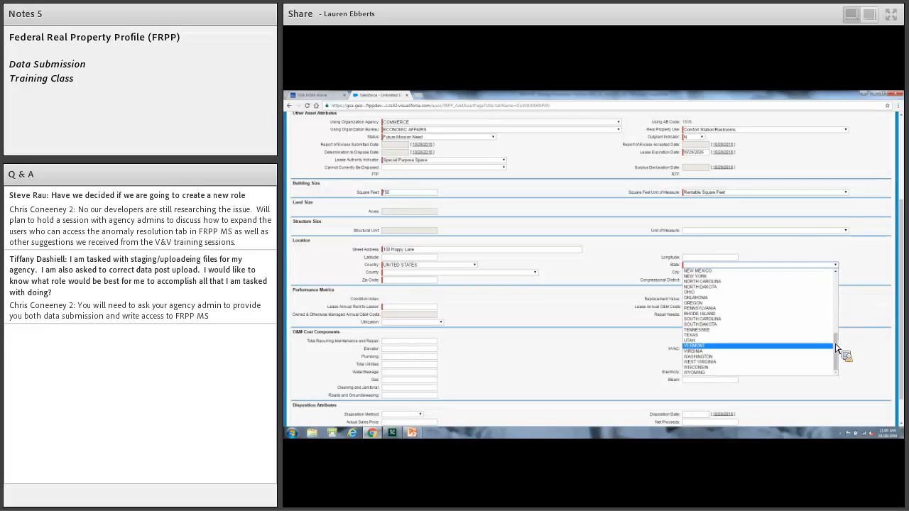
click(801, 351)
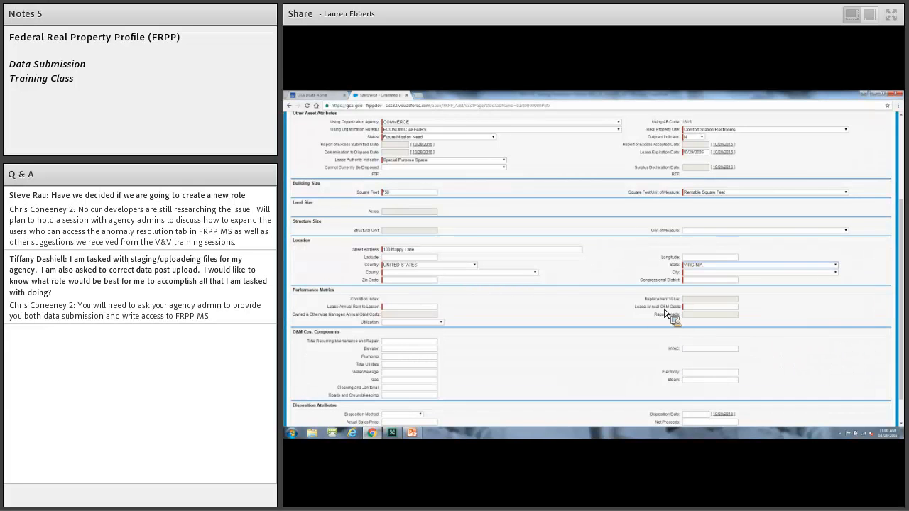
click(441, 274)
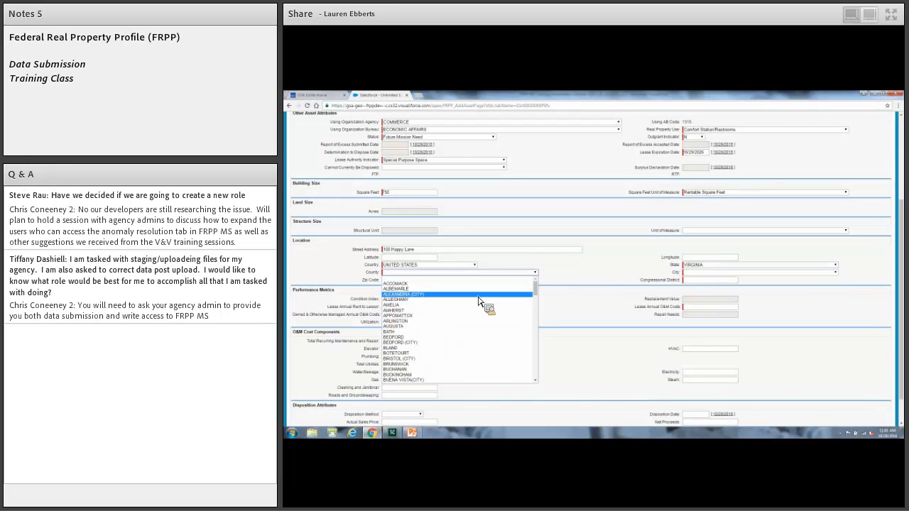
scroll(539, 296, down, 2)
drag(538, 296, 535, 310)
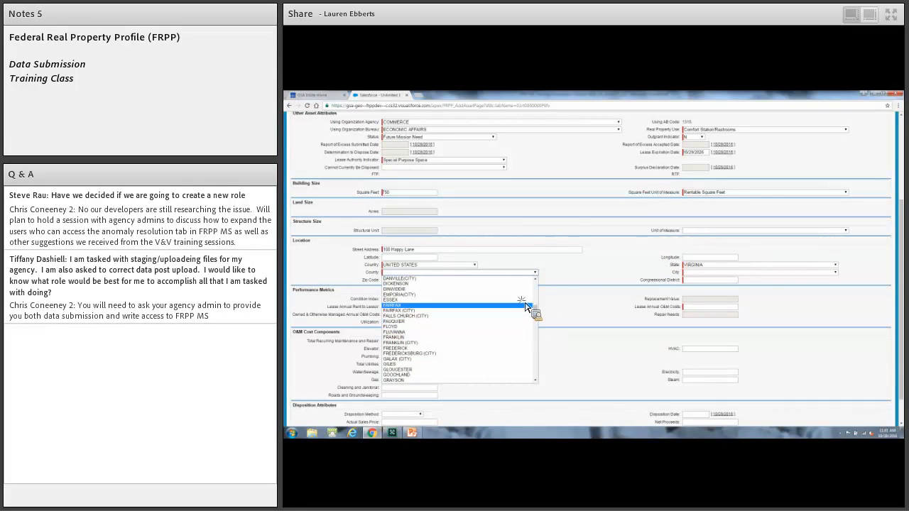
click(530, 306)
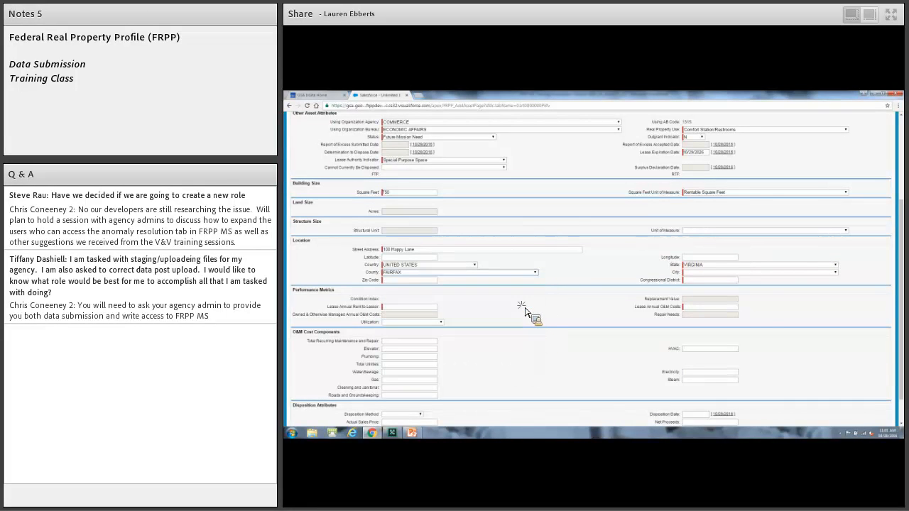
- Set the city to Belle View, and enter the property's ZIP code and congressional district 8
click(729, 273)
click(822, 298)
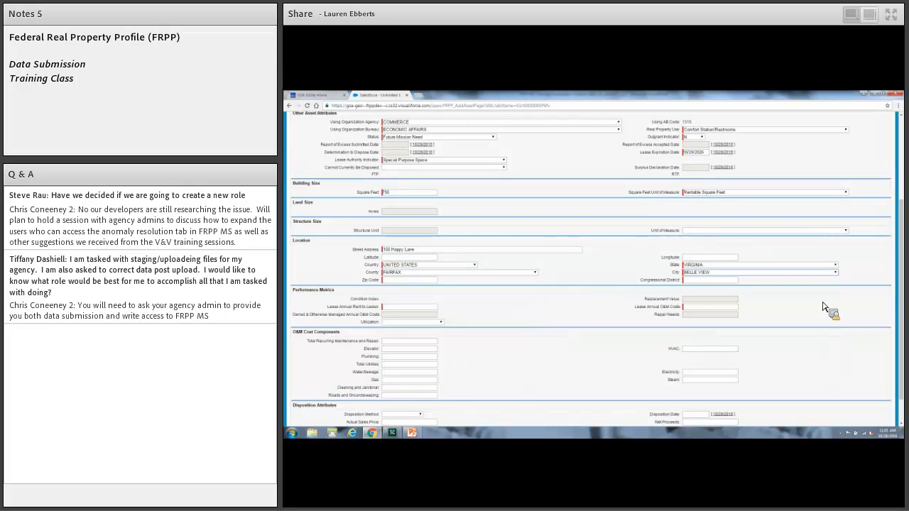
click(418, 282)
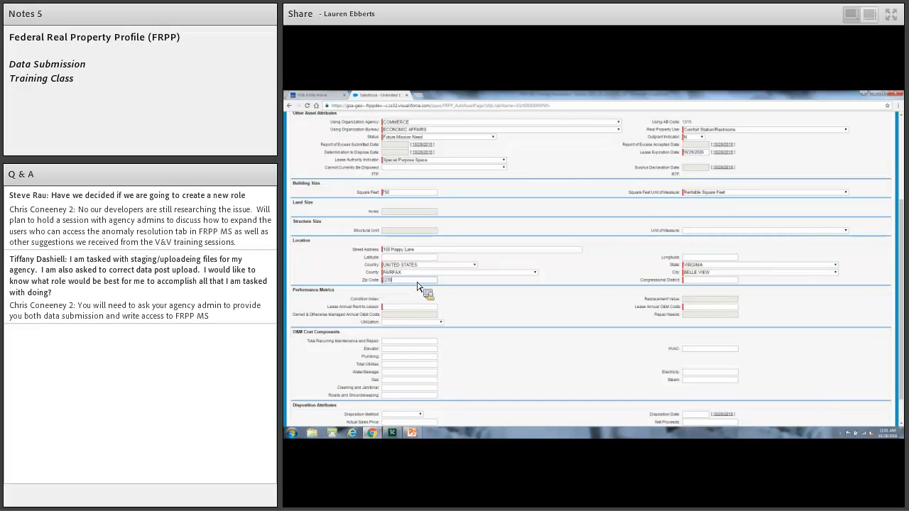
click(717, 281)
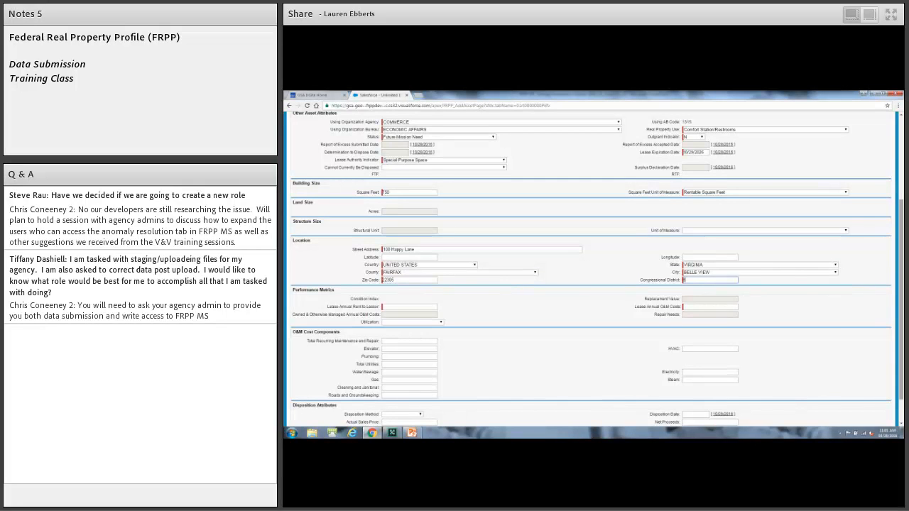
- Enter 1600 as the lease annual rent to lessor and 19200 as the lease annual O&M costs, and try to save the asset
scroll(900, 282, down, 2)
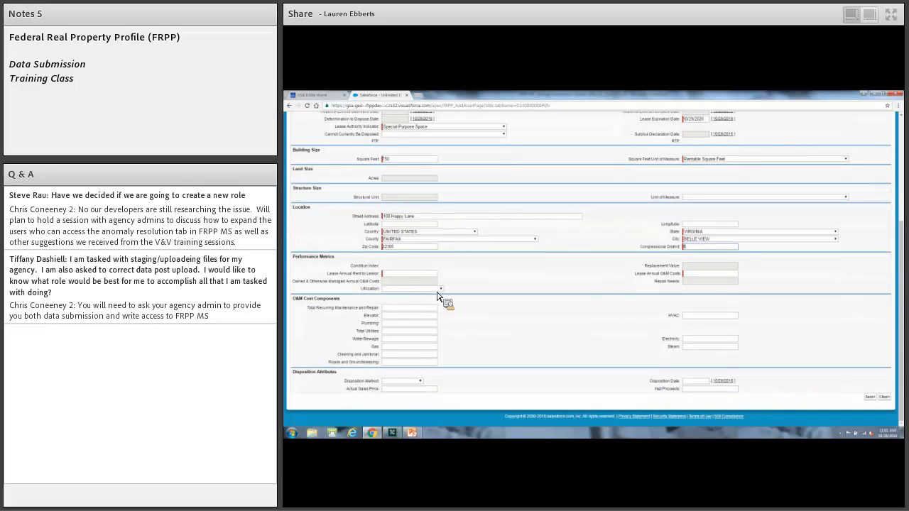
click(412, 279)
click(698, 277)
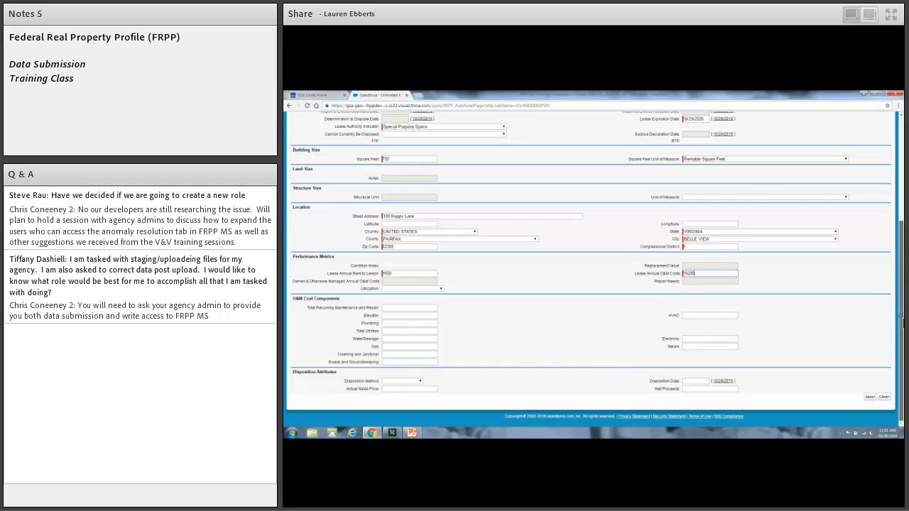
scroll(901, 319, up, 5)
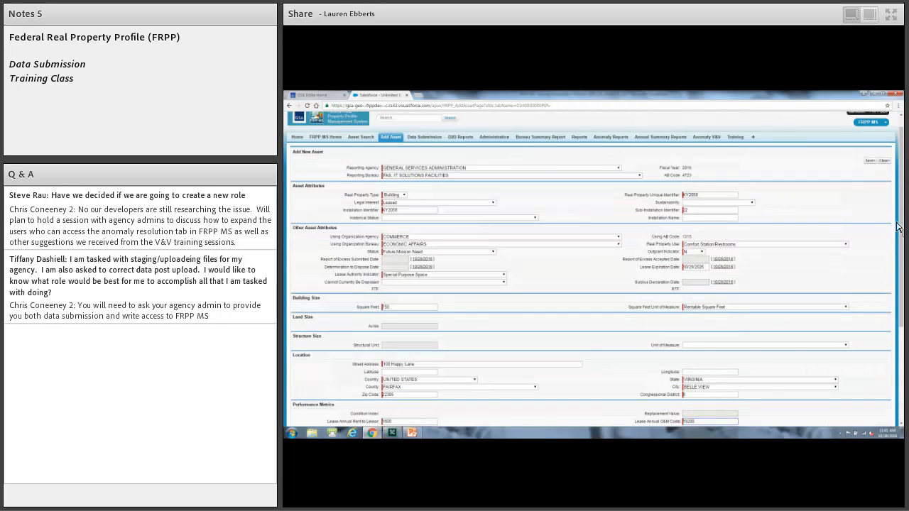
click(869, 161)
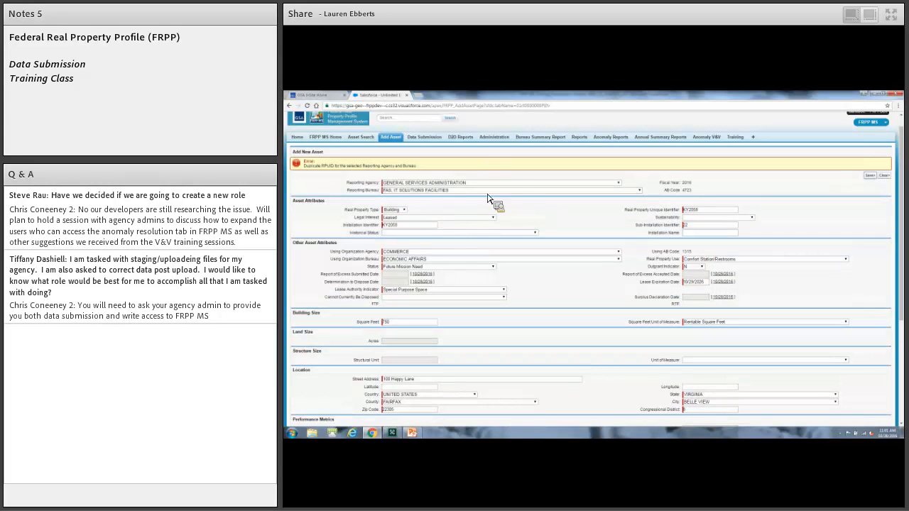
- Change the real property unique identifier to KY2059 and try to save the asset again
click(698, 212)
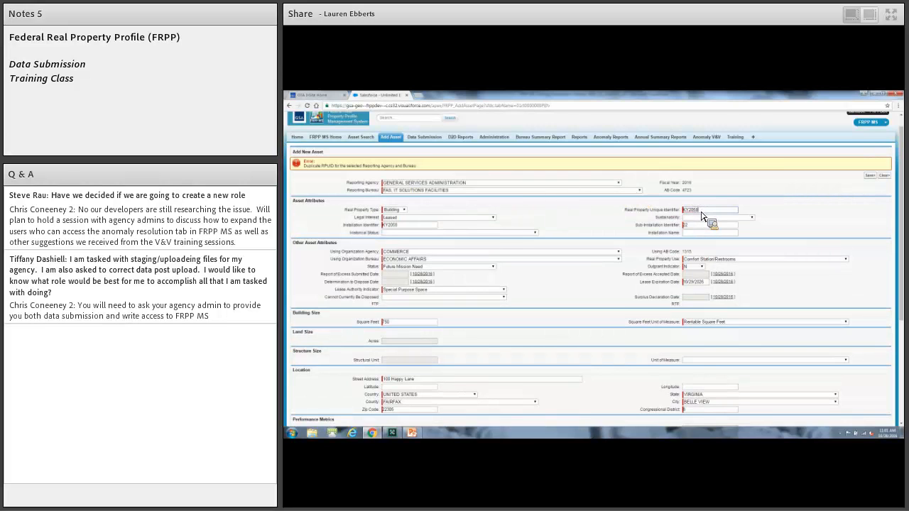
text(9)
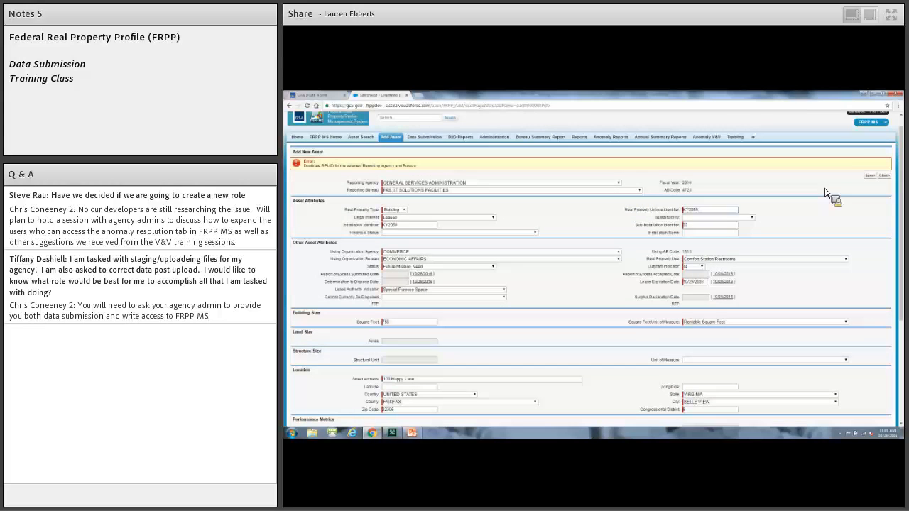
click(869, 178)
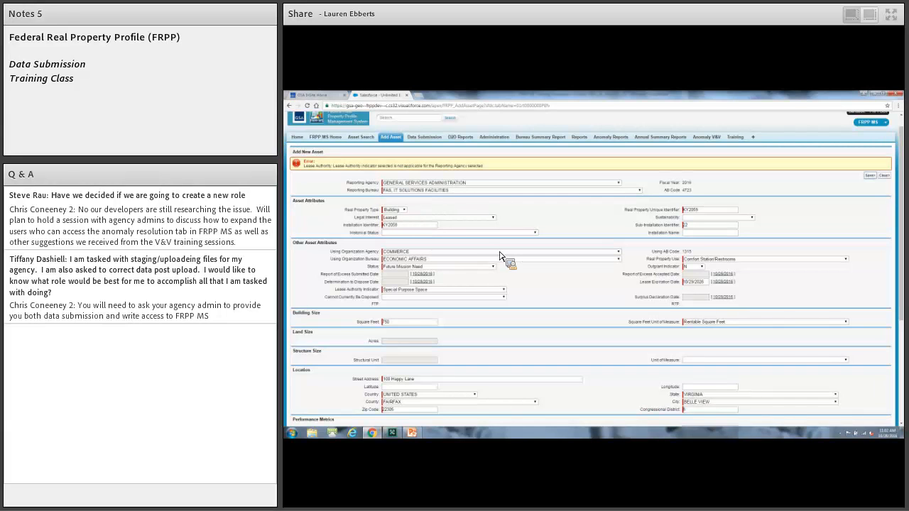
- Set the lease authority indicator to Categorical Space and save the new asset
click(492, 291)
click(489, 300)
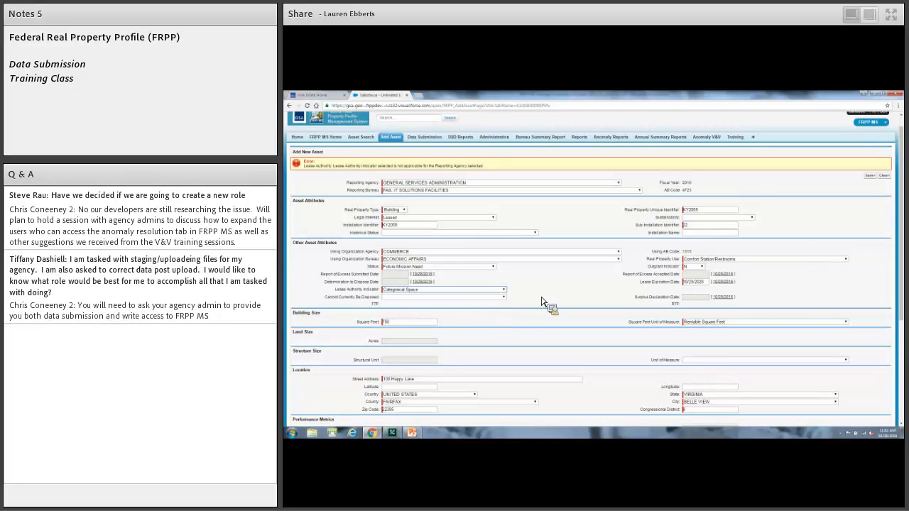
click(871, 177)
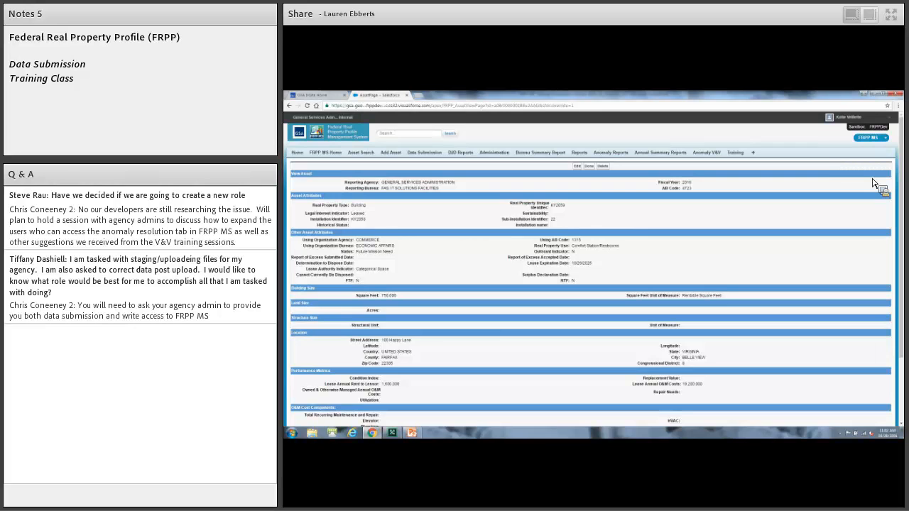
- Finish viewing the newly saved building asset and return to the portal's home page
drag(622, 186, 581, 198)
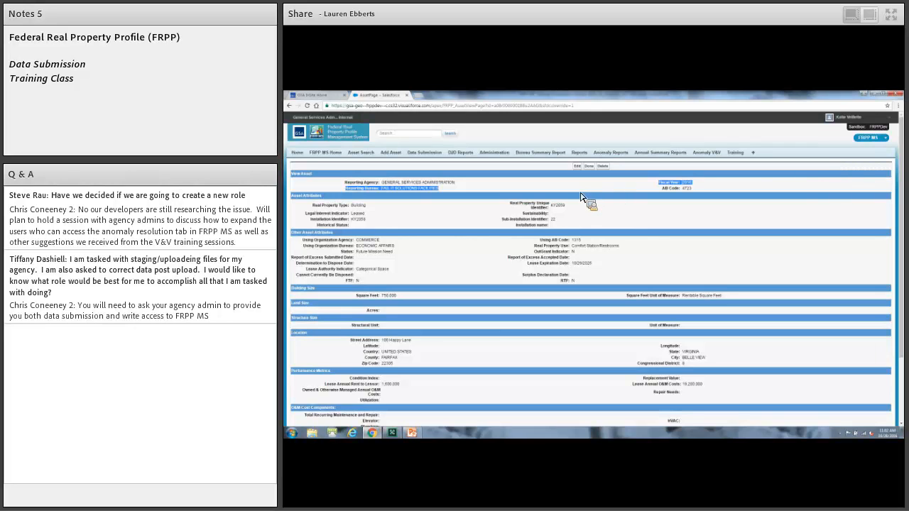
click(581, 198)
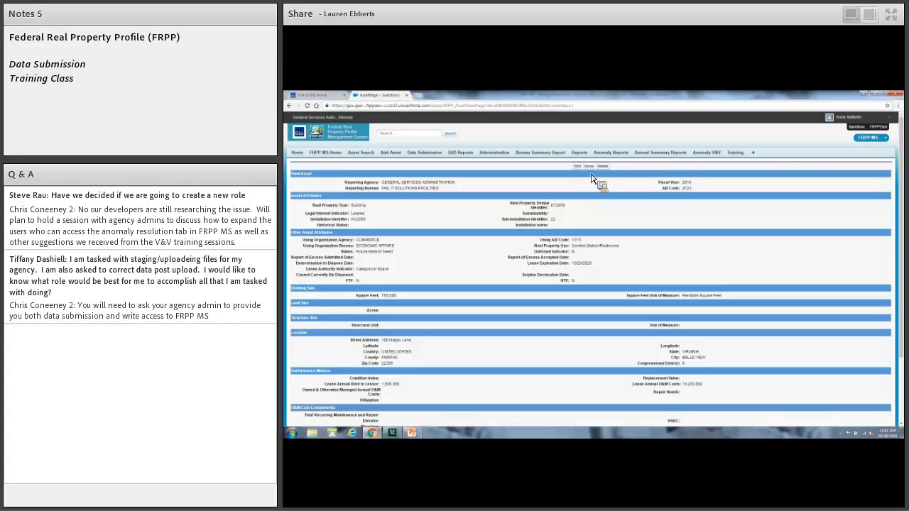
click(589, 165)
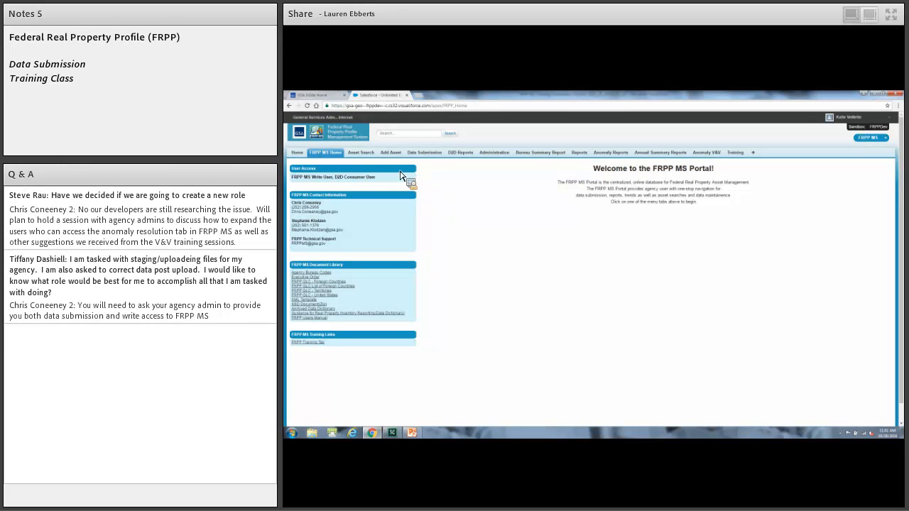
- Run an asset search for fiscal year 2016 with General Services Administration as reporting agency, using the Asset Detailed Report
click(362, 154)
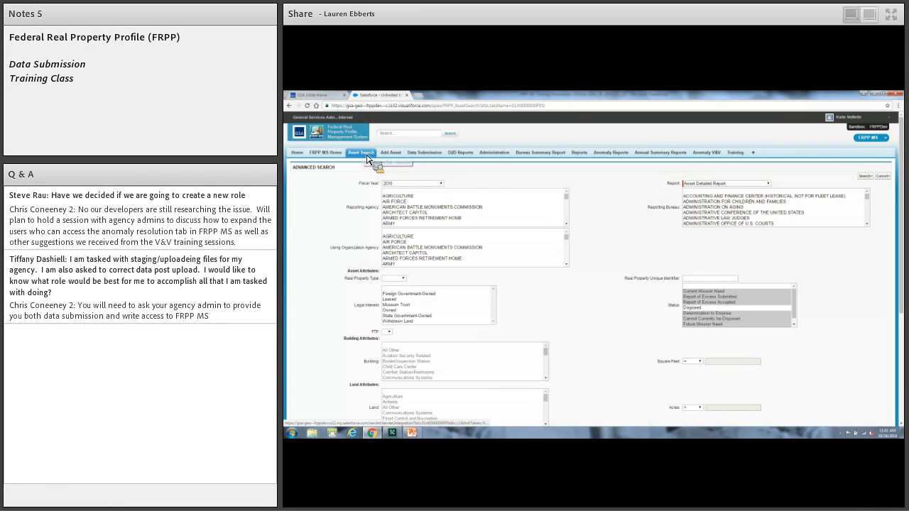
scroll(566, 224, down, 6)
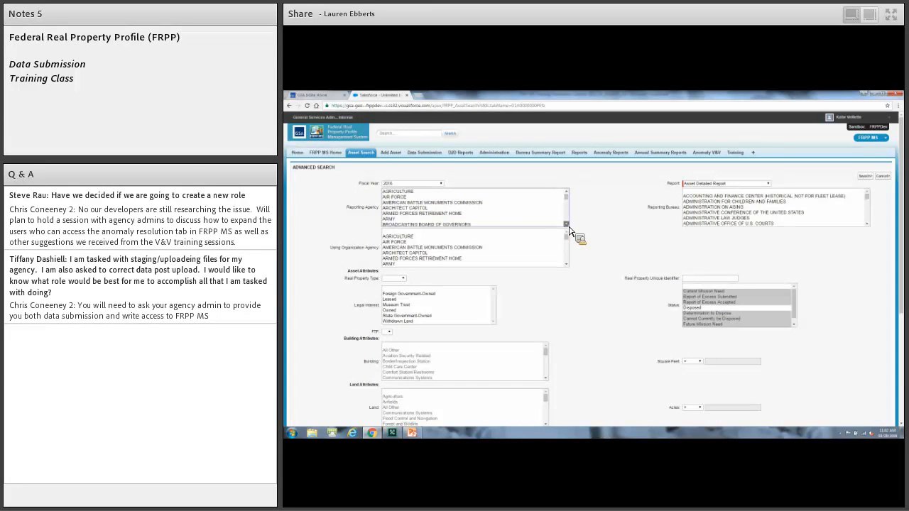
scroll(569, 226, down, 4)
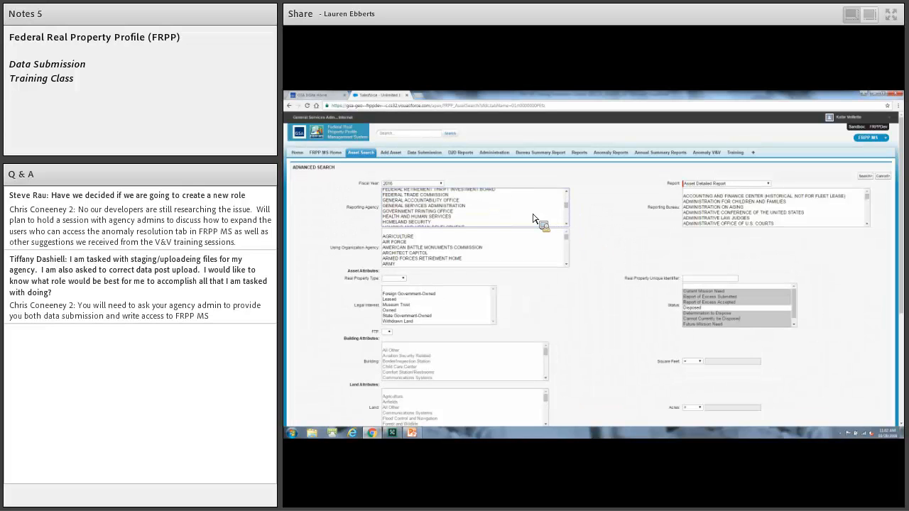
click(483, 205)
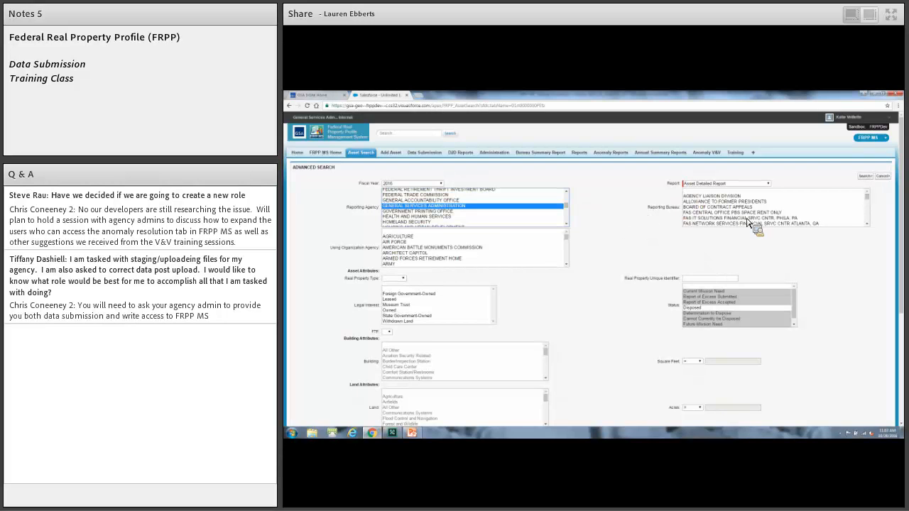
click(843, 186)
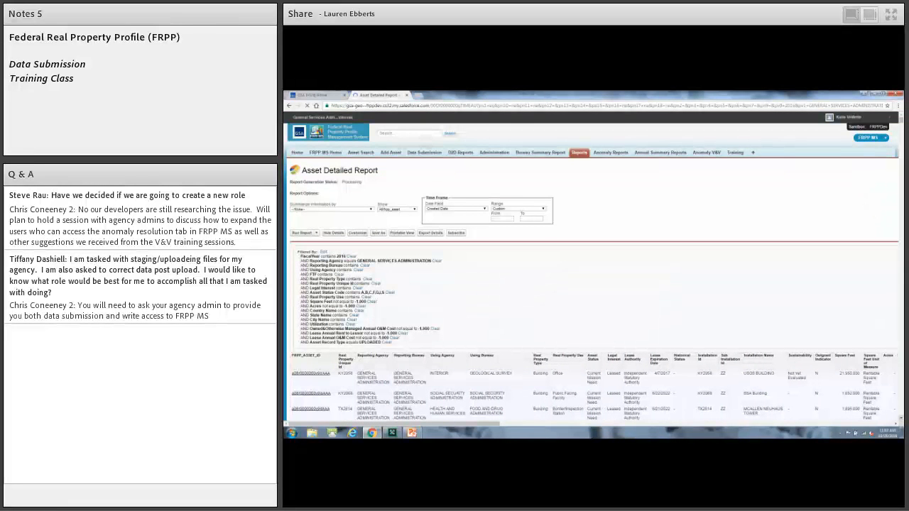
- Open the first asset listed in the report, the leased USGS Building, and try to delete it
scroll(593, 266, down, 2)
scroll(594, 266, down, 1)
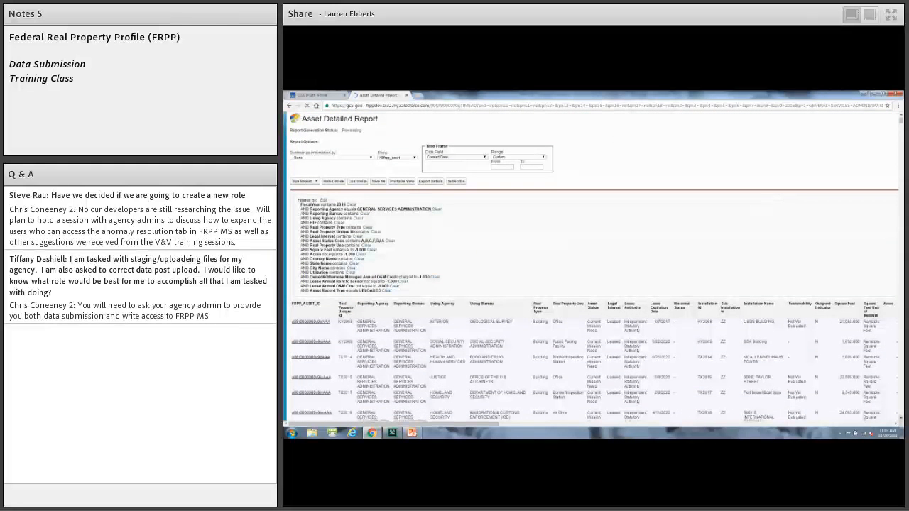
click(312, 323)
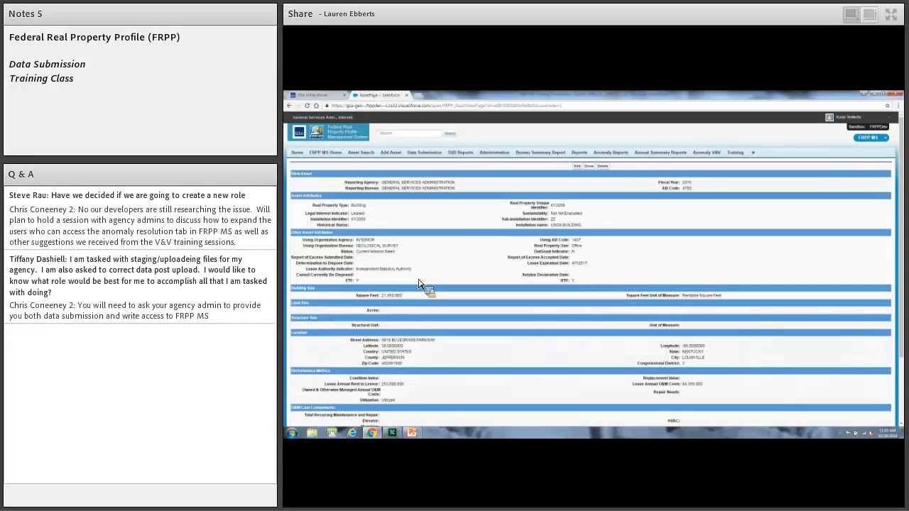
click(602, 166)
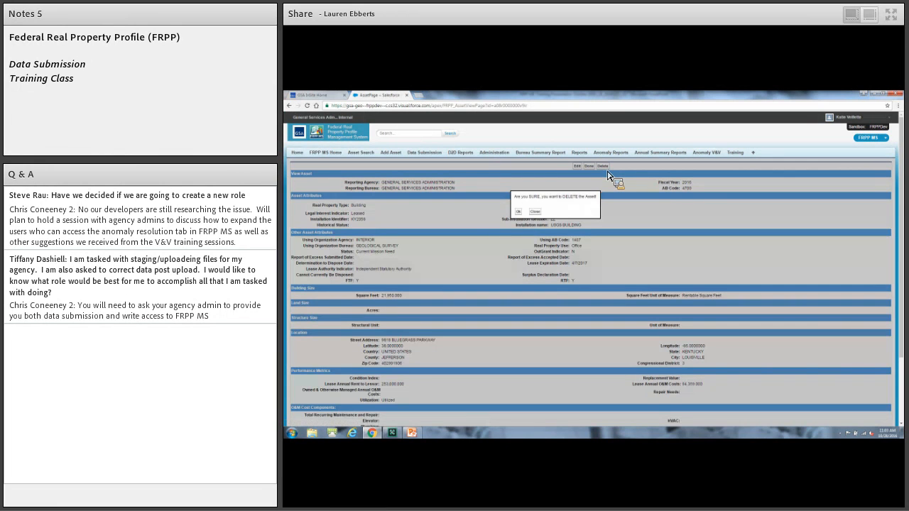
click(522, 215)
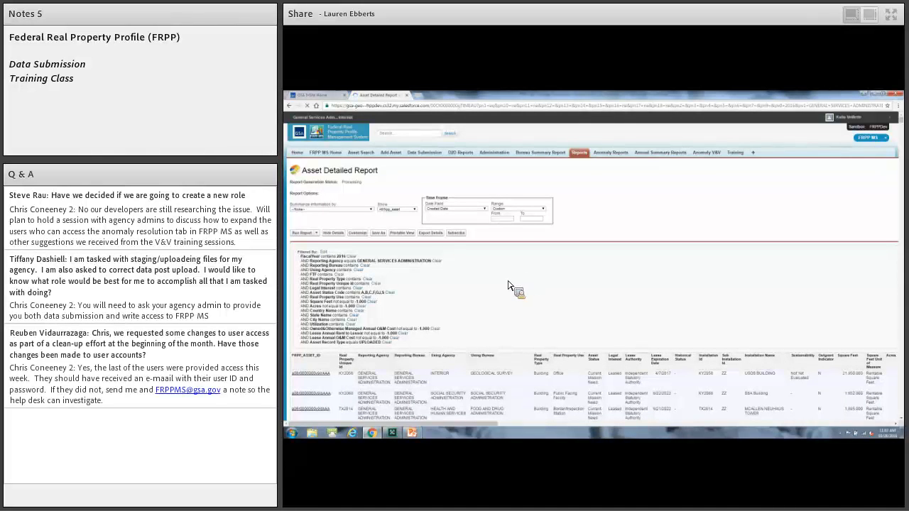
- Switch to the PowerPoint presentation and advance to the XML Submission title slide
click(414, 434)
click(835, 423)
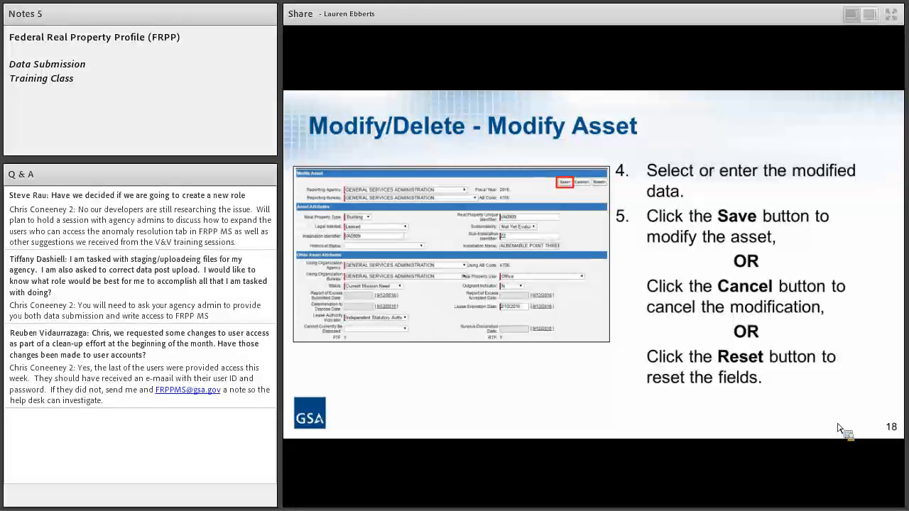
click(838, 428)
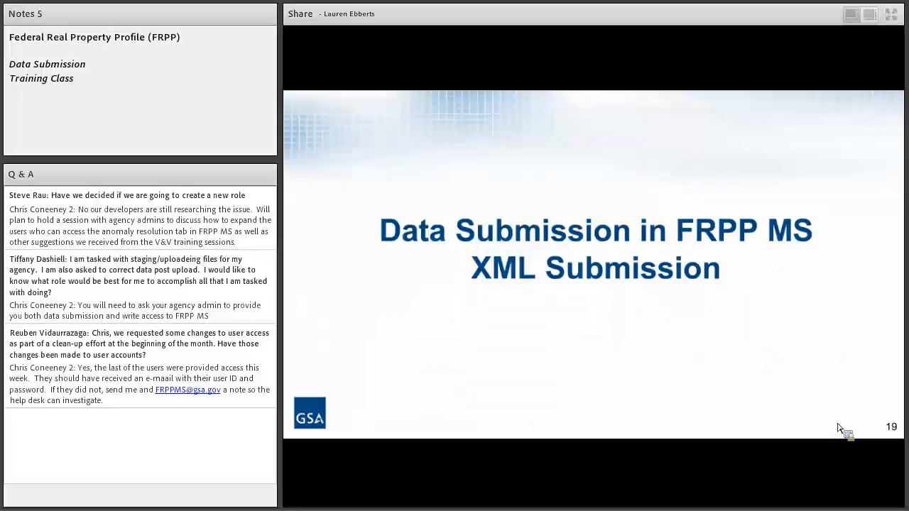